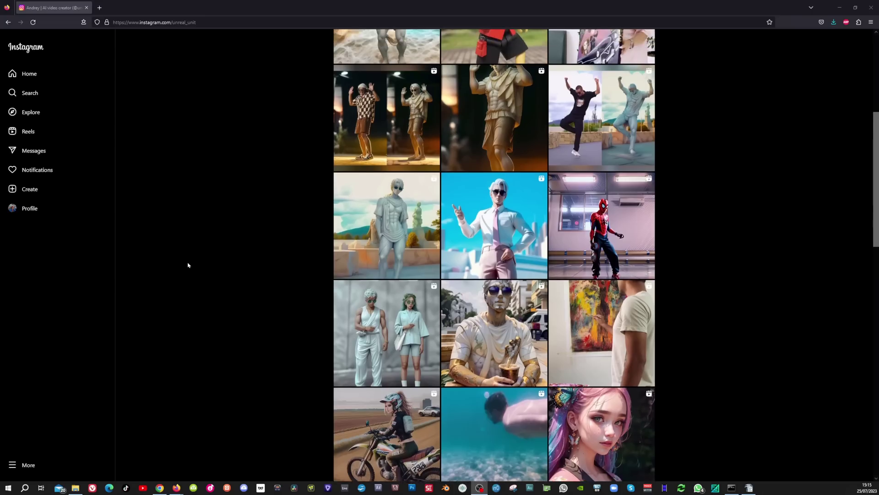
Step: Look through the posts on the unreal_unit Instagram profile and play the LEGO boy video
scroll(188, 264, up, 5)
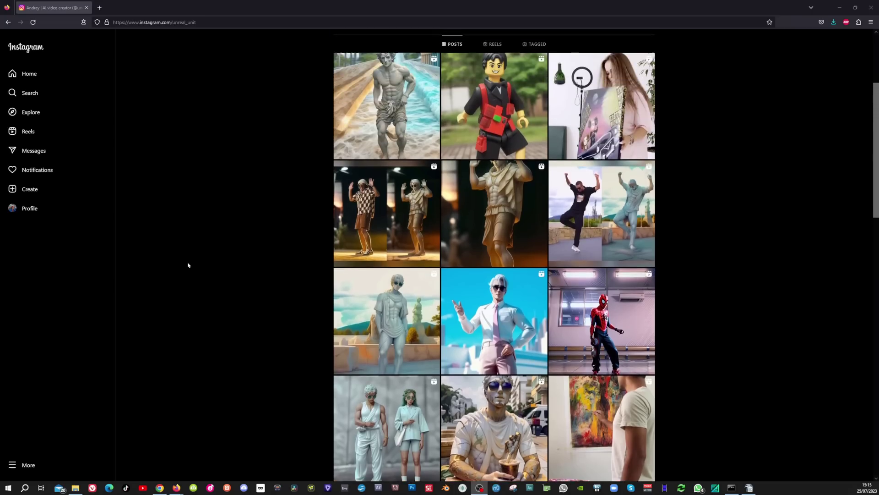
scroll(300, 332, up, 3)
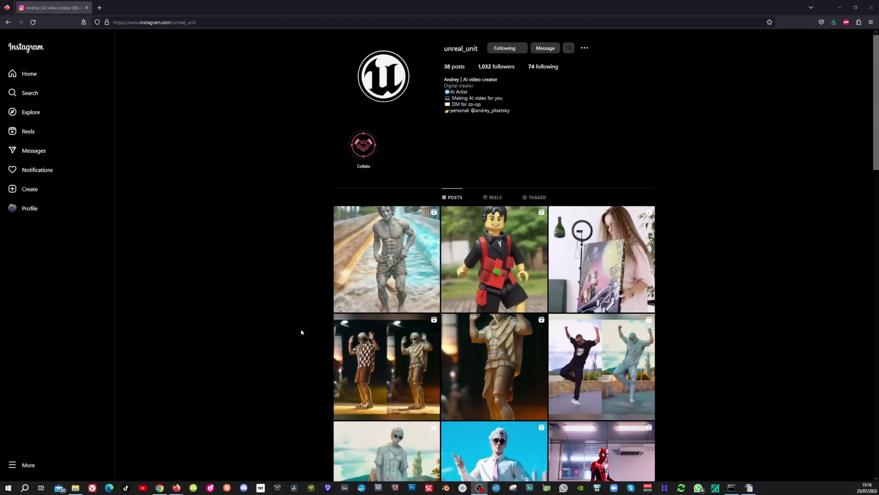
click(367, 353)
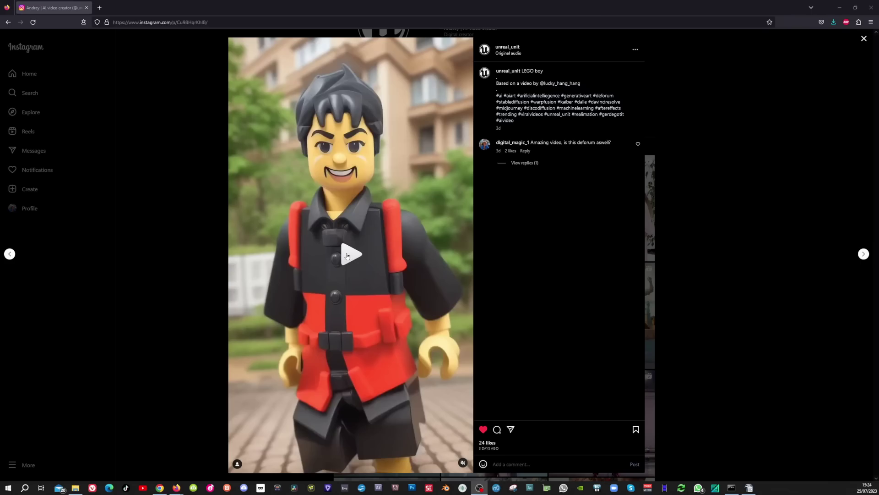
click(347, 255)
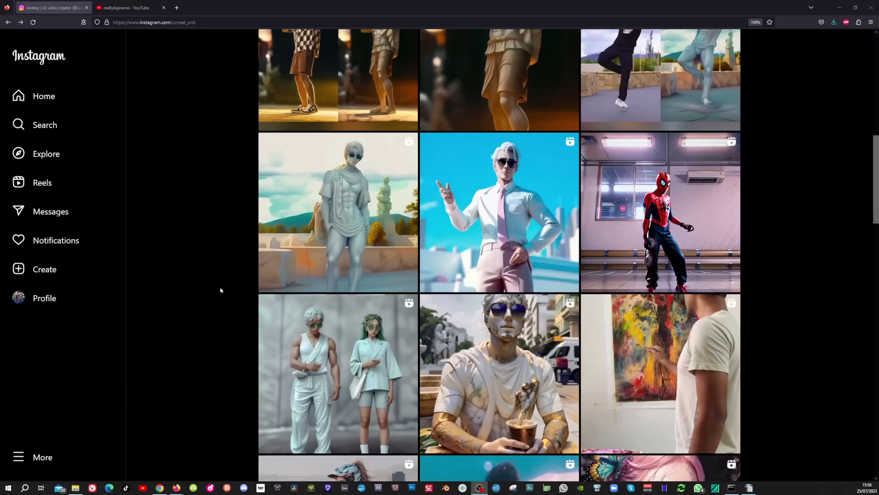
scroll(221, 290, up, 6)
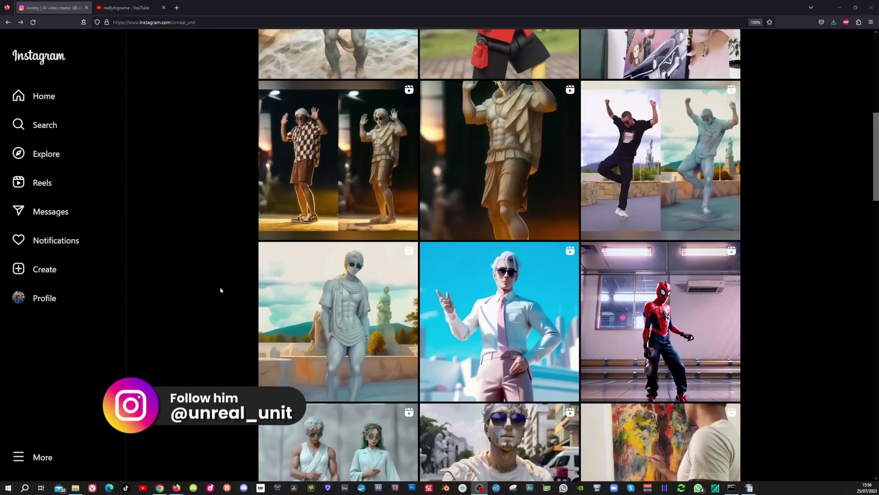
scroll(220, 291, up, 5)
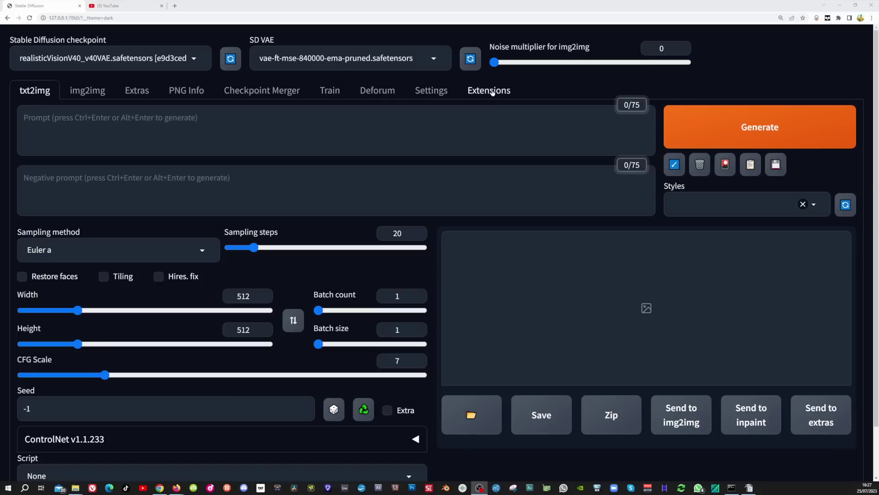
Step: In the Stable Diffusion web UI, load the available extensions, search them for deforum, and check the installed extensions
click(490, 92)
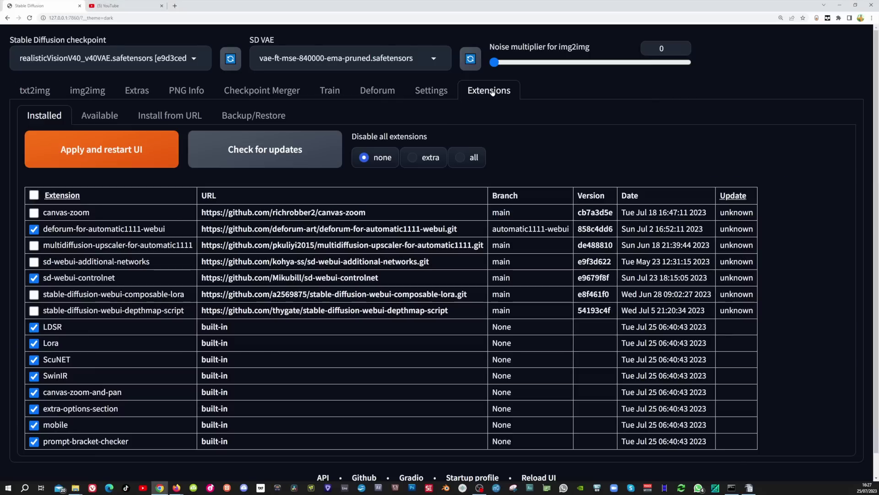
click(111, 116)
click(104, 152)
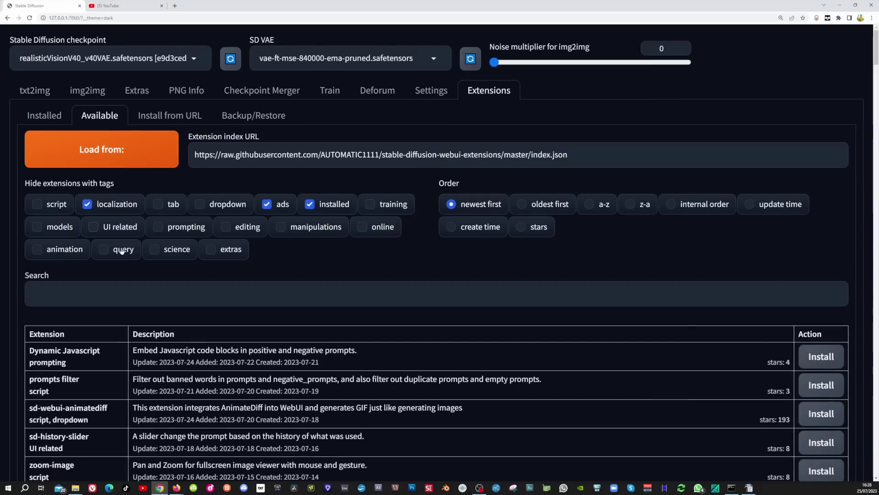
text(deforum)
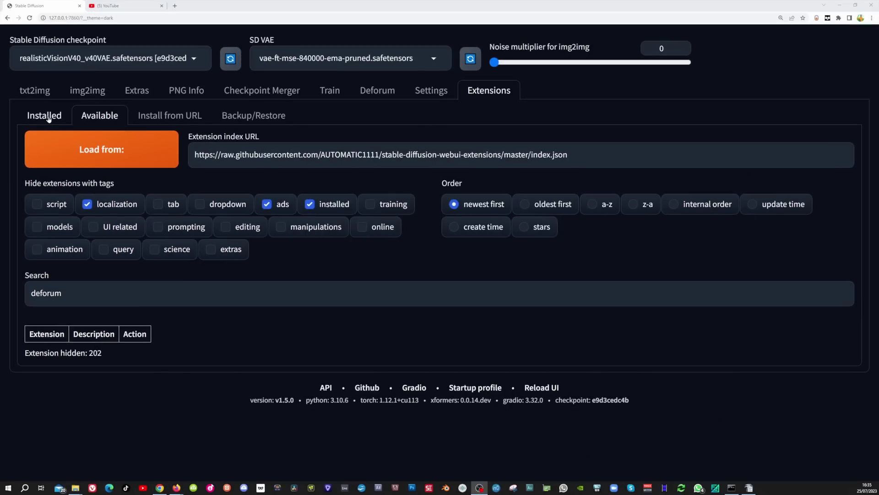
click(48, 117)
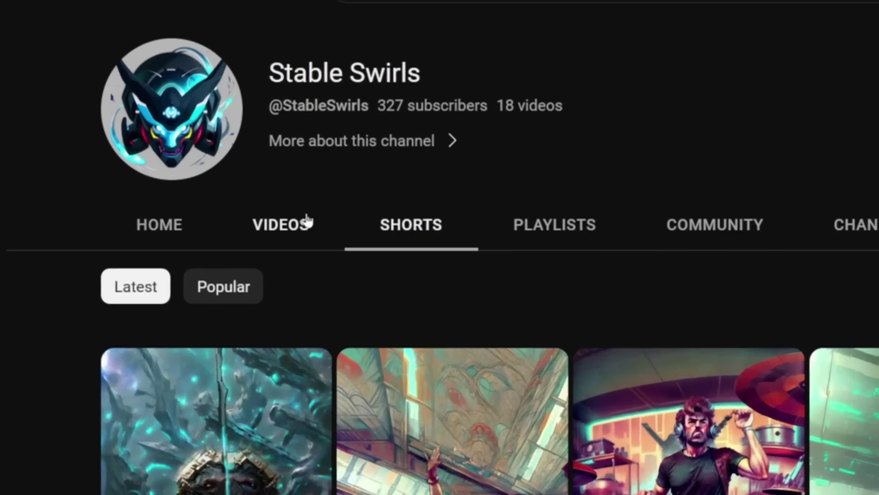
Step: Switch to YouTube and open the Stable Swirls channel's list of videos
click(261, 157)
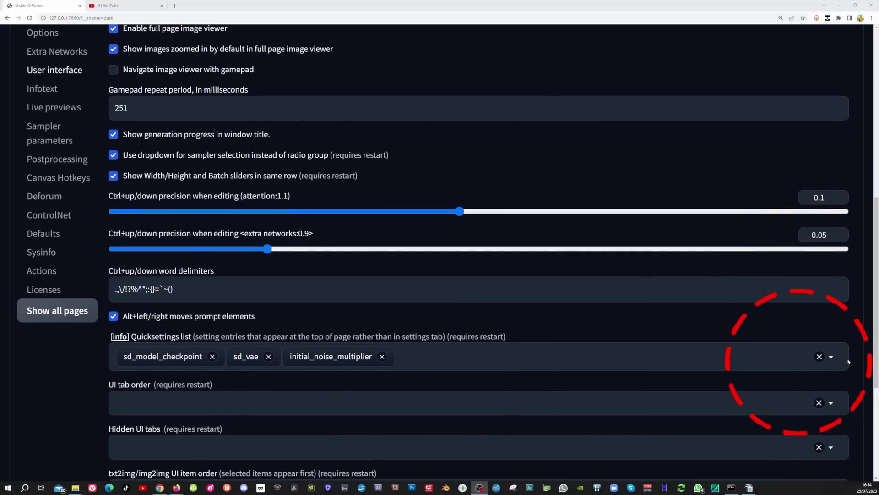
Step: Open the Quicksettings list choices in the user interface settings, then apply the settings and reload the UI
click(831, 358)
drag(847, 60, 848, 108)
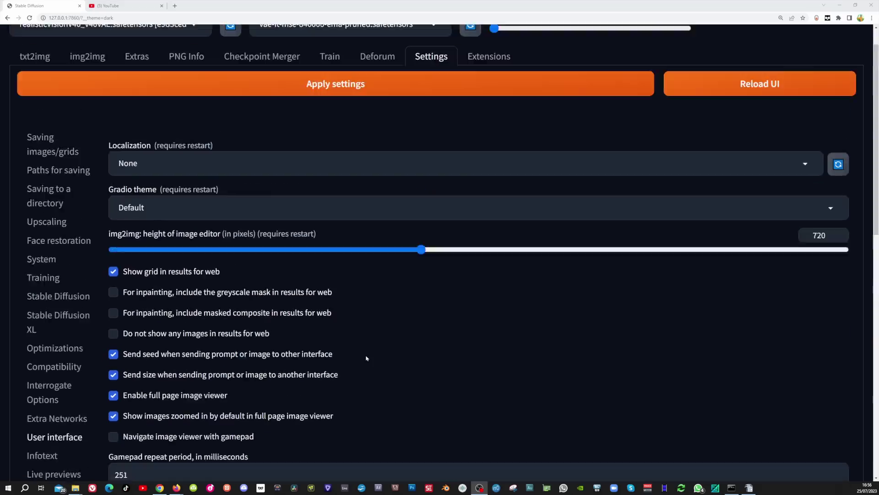
scroll(366, 358, up, 1)
click(347, 115)
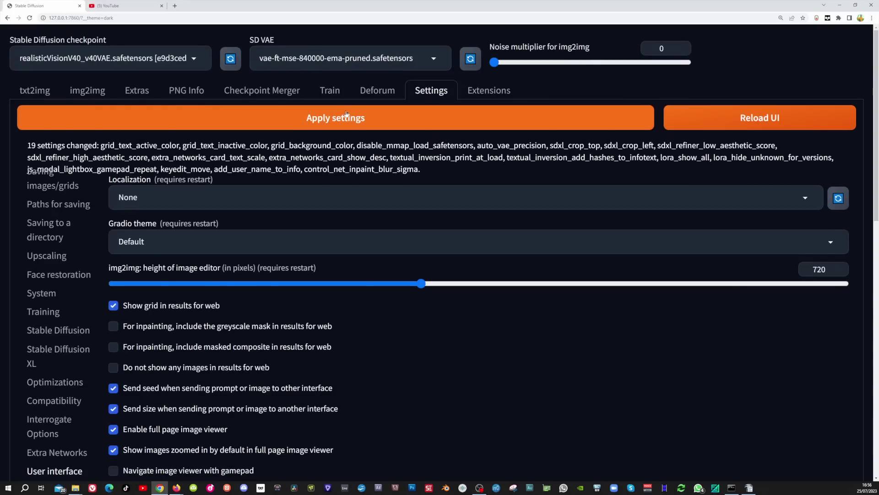
click(726, 119)
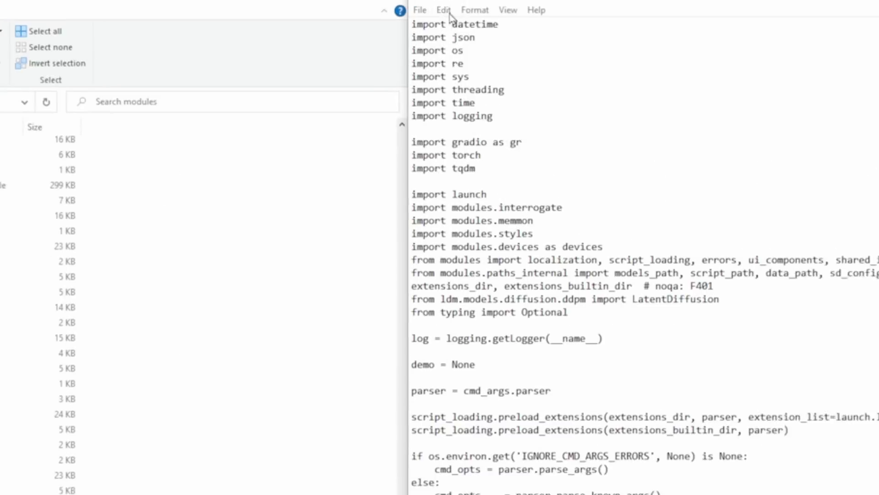
Step: Find initial_noise in shared.py, set the initial_noise_multiplier minimum to 0.0, and save the file
click(450, 13)
click(499, 134)
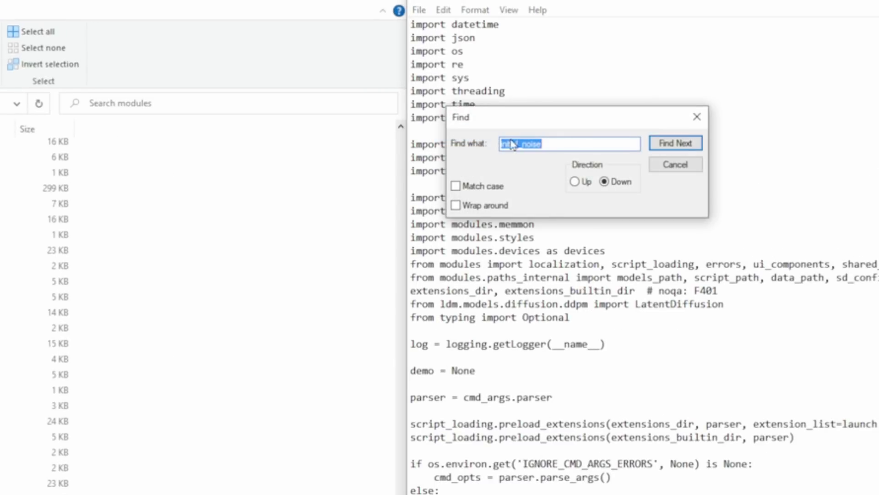
click(673, 146)
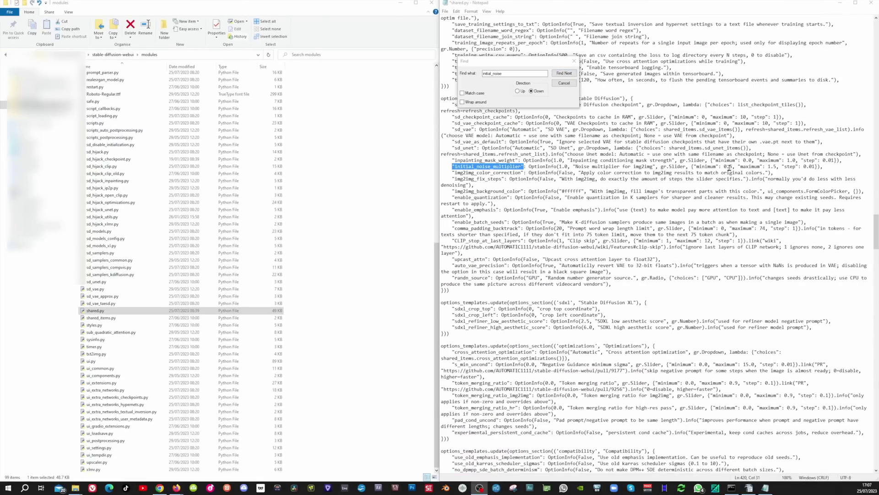
click(729, 167)
key(BackSpace)
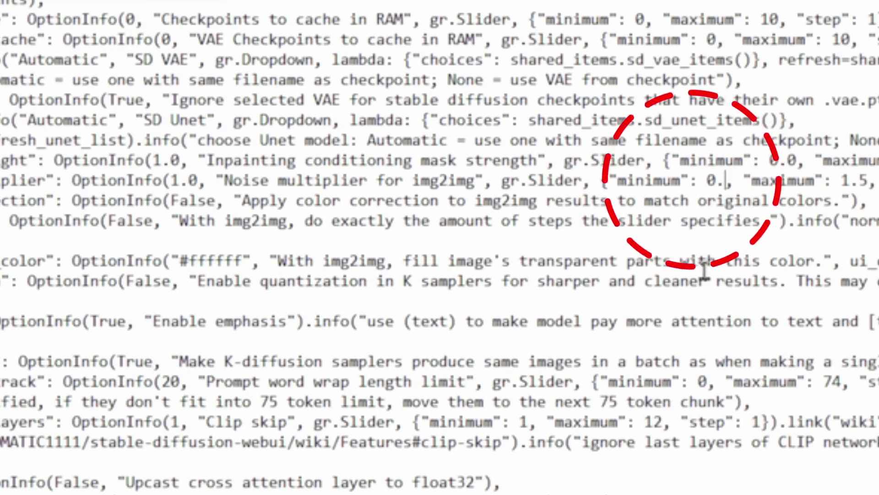
text(0)
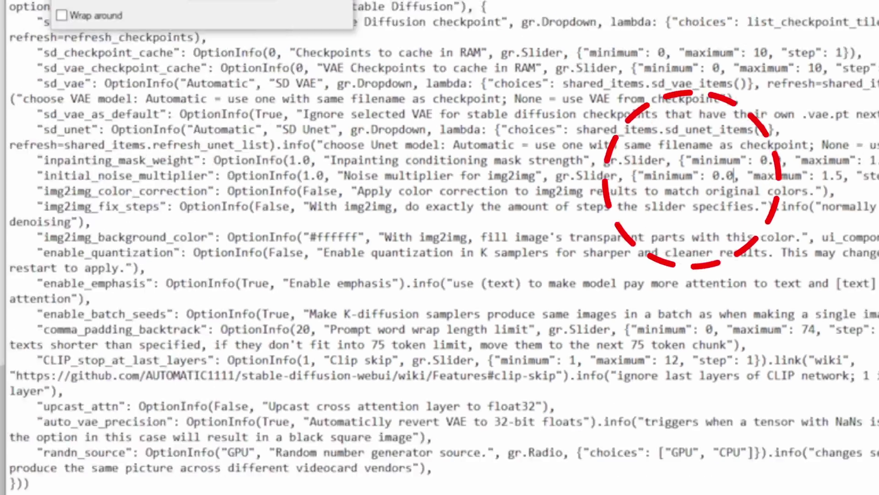
click(445, 11)
click(472, 41)
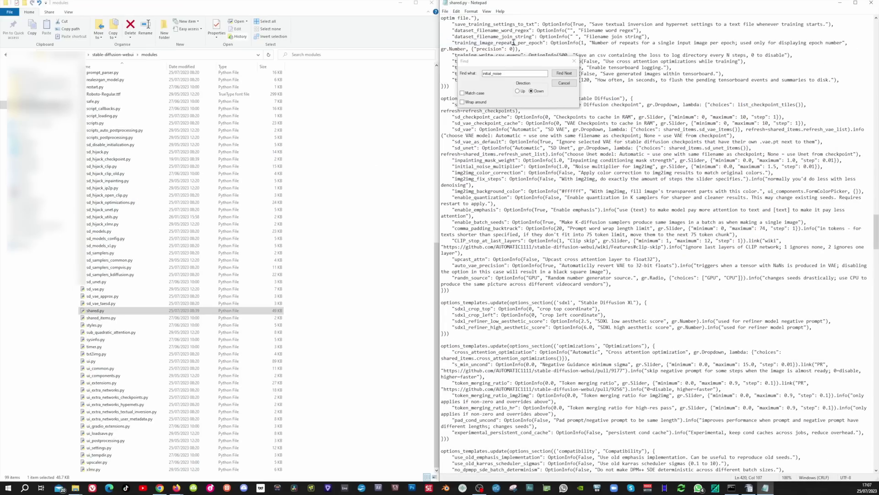
Step: Set the noise multiplier for img2img to 0 in the Stable Diffusion web UI
drag(503, 62, 548, 62)
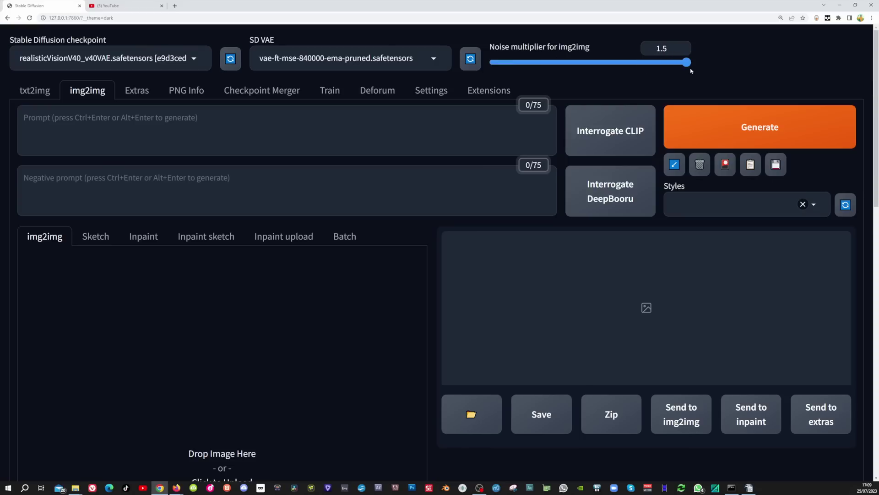
drag(691, 71, 502, 65)
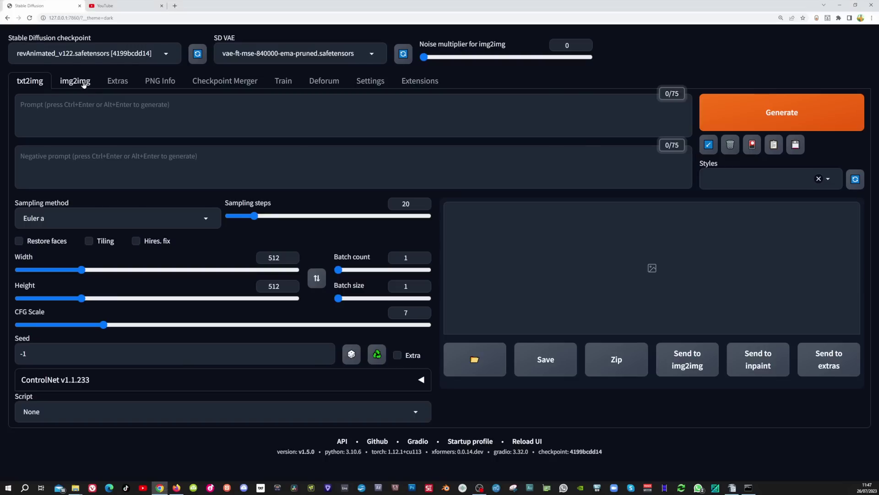
Step: Enter the img2img prompt "a beautiful boy as a (super_hero:1.5), super hero outfit, brown skin, legs, shoes"
click(83, 83)
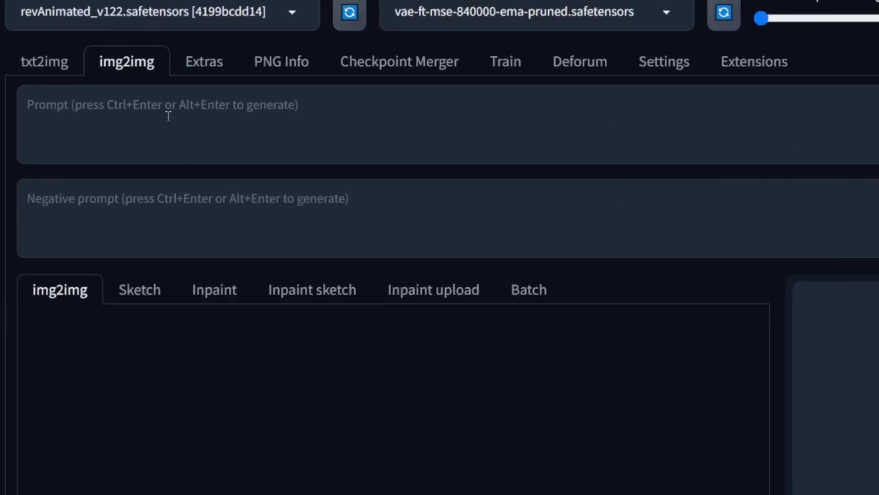
click(168, 116)
text(a beautiful boy as a (super_hero:1.5), super hero outfit, brown skin, legs, shoes)
Step: Enter the negative prompt "EasyNegative, signature, multiple views, badhandv4, deformed legs, (((deformed feet))), ((deformed shoes)), ((pink skin)), ((white skin))" and load the dancer image into img2img
click(77, 212)
text(EasyNegative, signature, multiple views, badhandv4, deformed legs, (((deformed feet))),  ((deformed shoes)), ((pink skin)), ((white skin)))
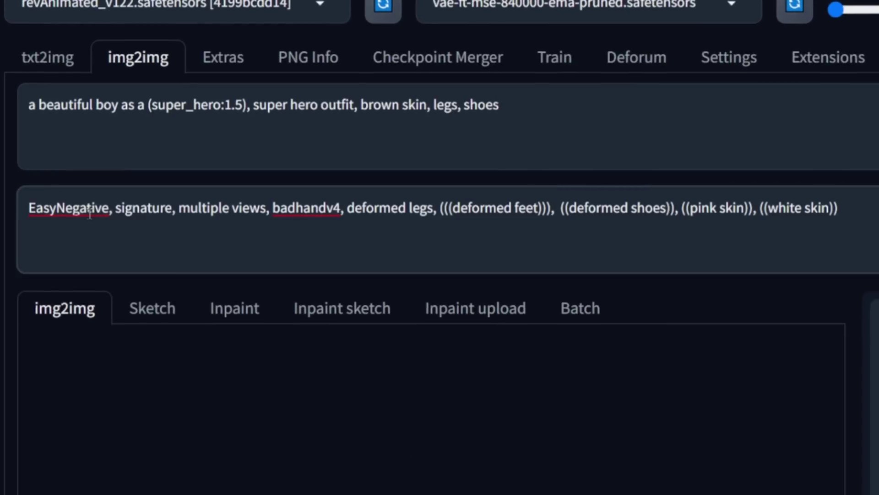
drag(643, 225, 272, 319)
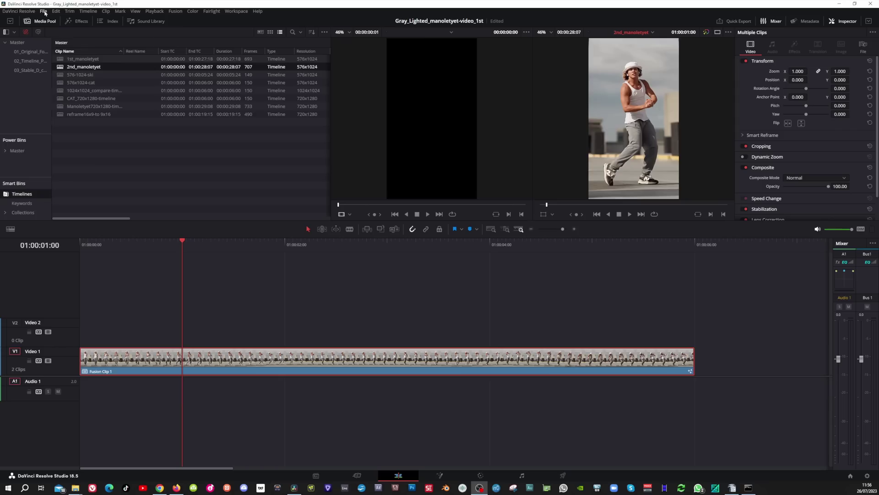
Step: In DaVinci Resolve, export the current timeline frame of the dancing man as a still image
click(43, 11)
mouse_move(77, 105)
click(196, 132)
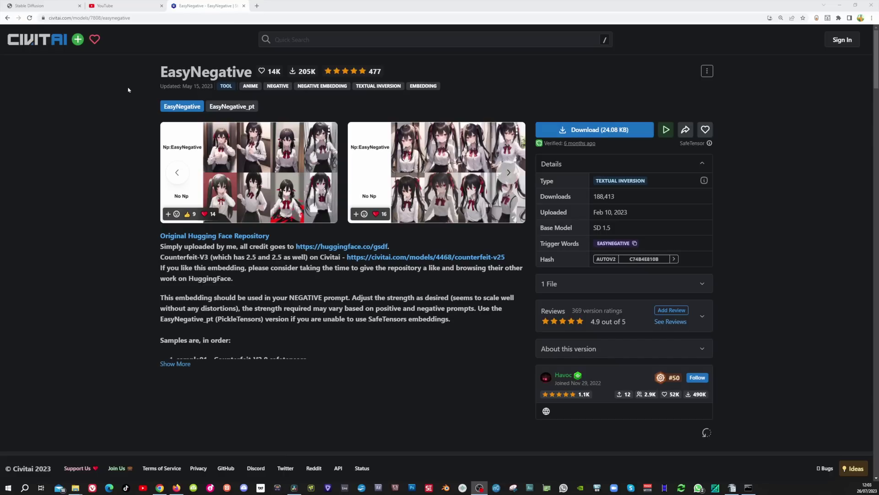
Step: Download the EasyNegative embedding from its Civitai model page
click(627, 133)
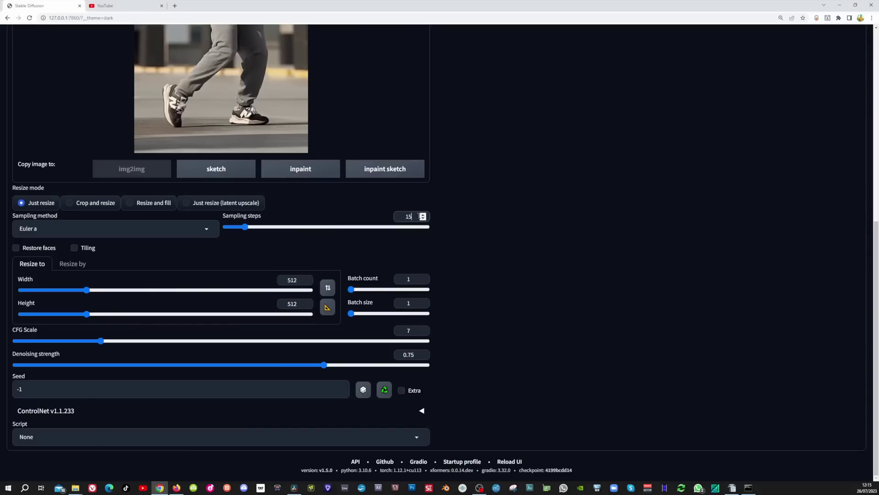
Step: Set the img2img output size to 576 by 1024, the CFG scale to 3, and the denoising strength to 1
drag(105, 293, 157, 317)
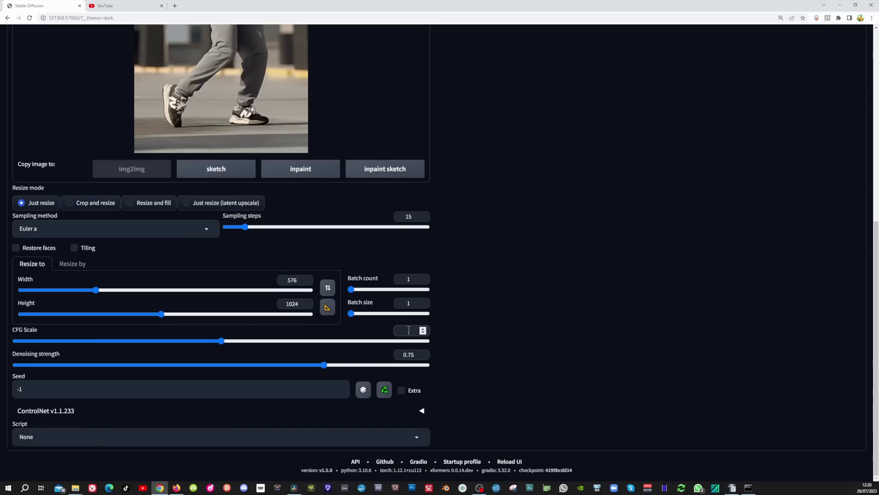
text(3)
drag(324, 364, 465, 371)
Step: In Deforum's ControlNet settings, choose the control_v11f1e_sd15_tile model for CN Model 1
scroll(468, 369, up, 7)
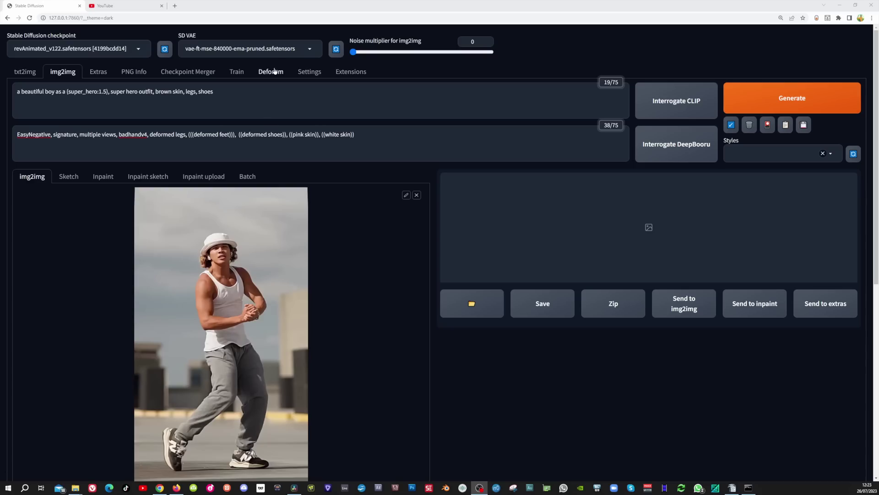
click(275, 71)
click(184, 138)
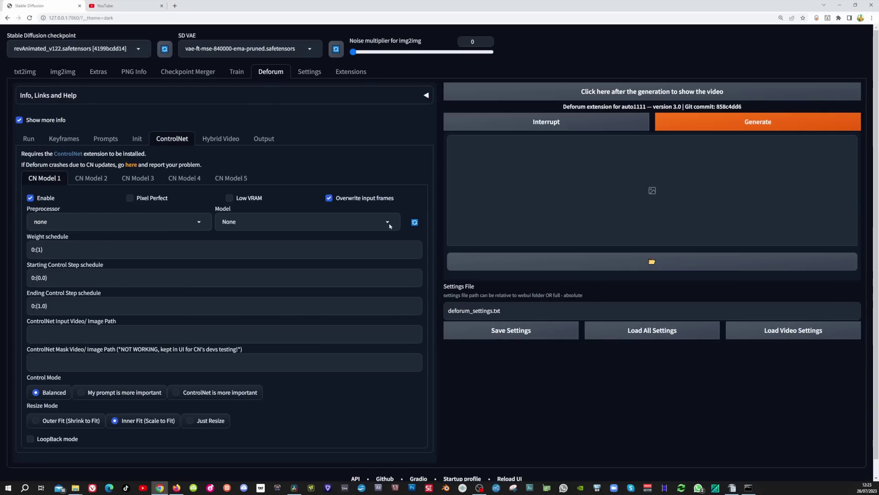
click(388, 223)
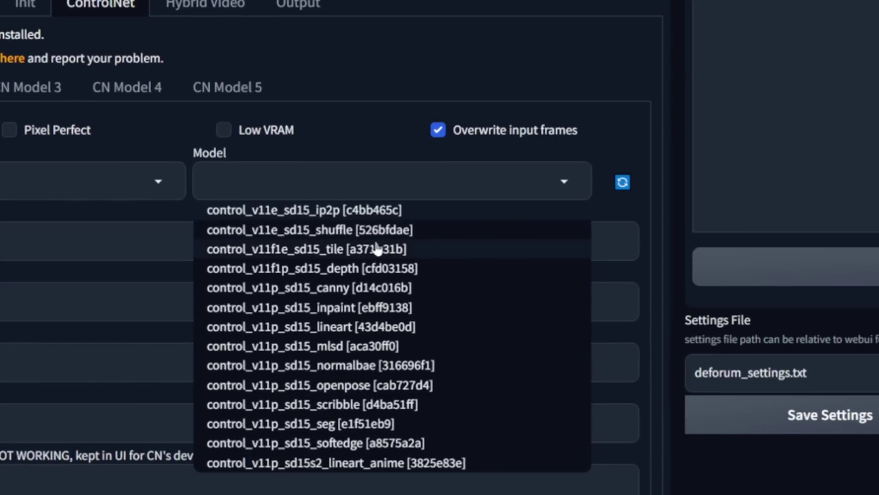
click(300, 253)
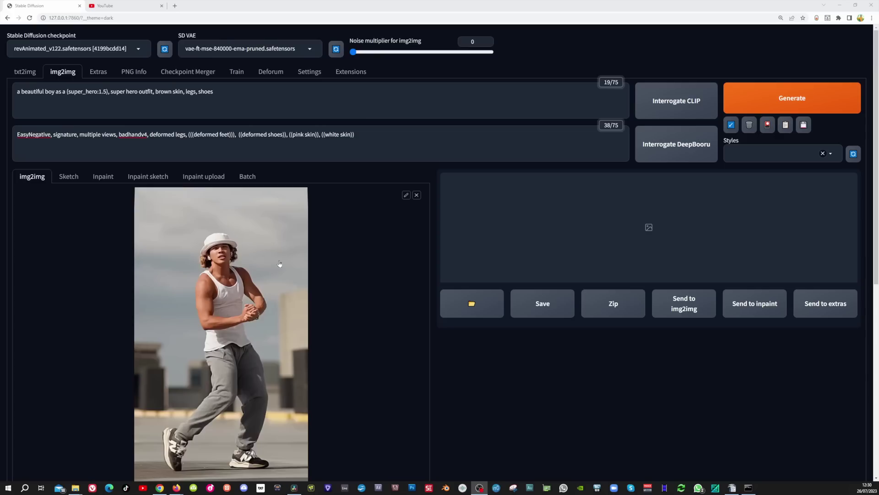
Step: Enable ControlNet Unit 0 with Pixel Perfect for img2img and choose the Tile control type
scroll(284, 270, down, 10)
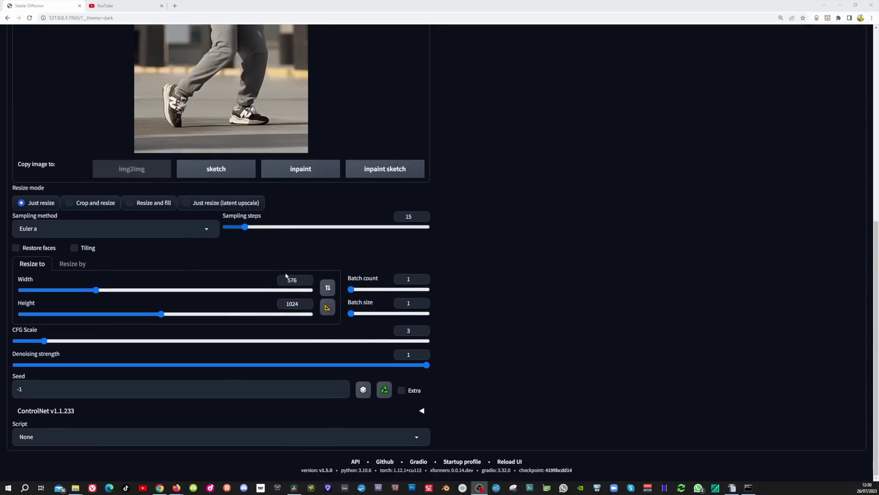
click(421, 410)
scroll(31, 282, down, 7)
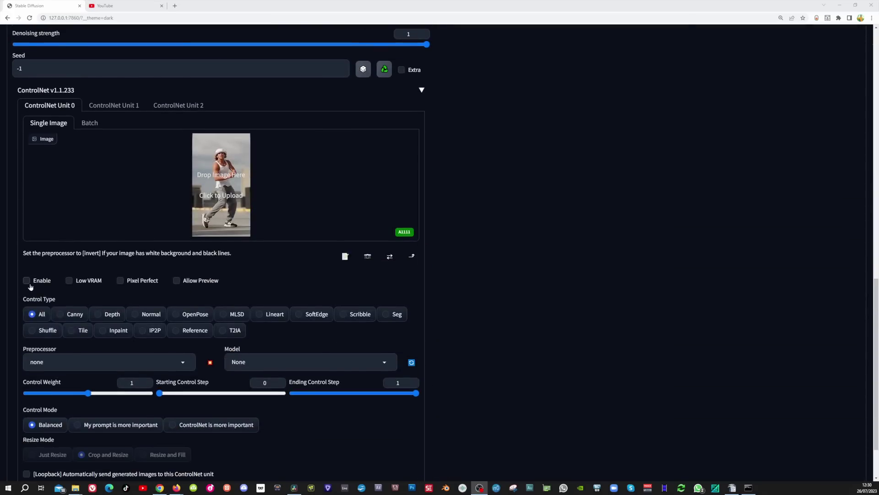
click(27, 281)
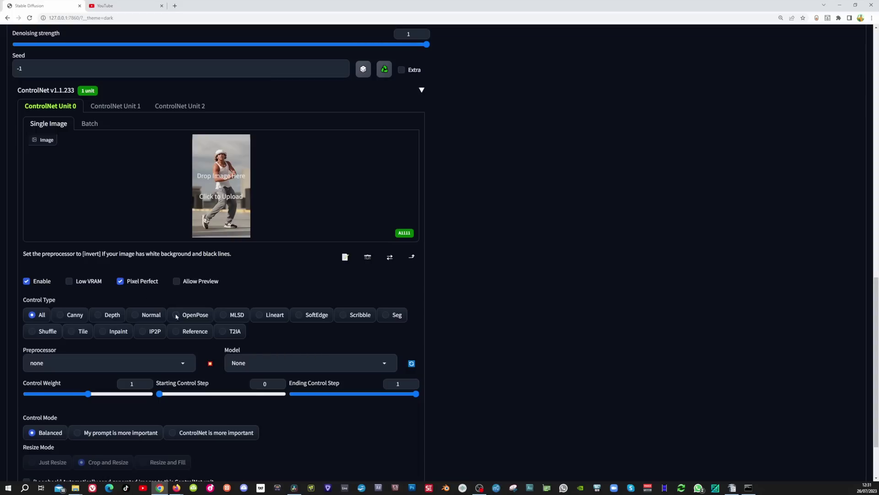
click(78, 330)
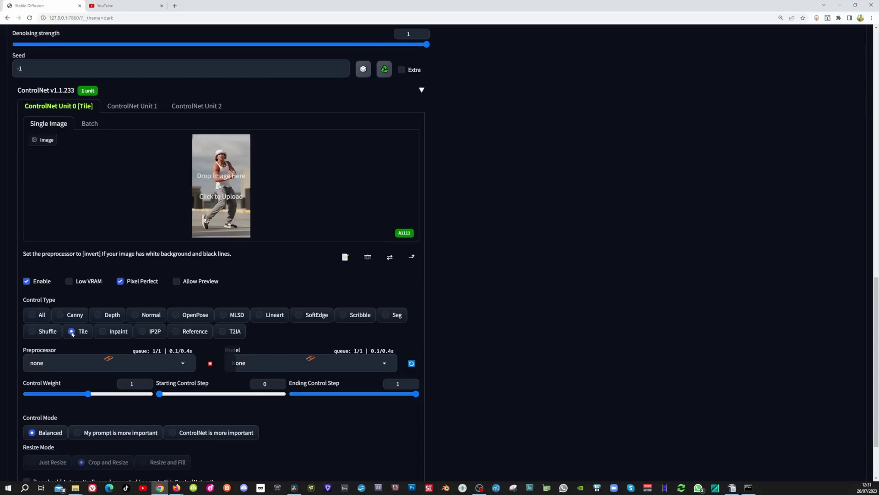
Step: In ControlNet Unit 0, choose no preprocessor, keep the tile model, set the control weight to 1.75, and prioritise ControlNet over the prompt
scroll(138, 334, down, 2)
click(185, 268)
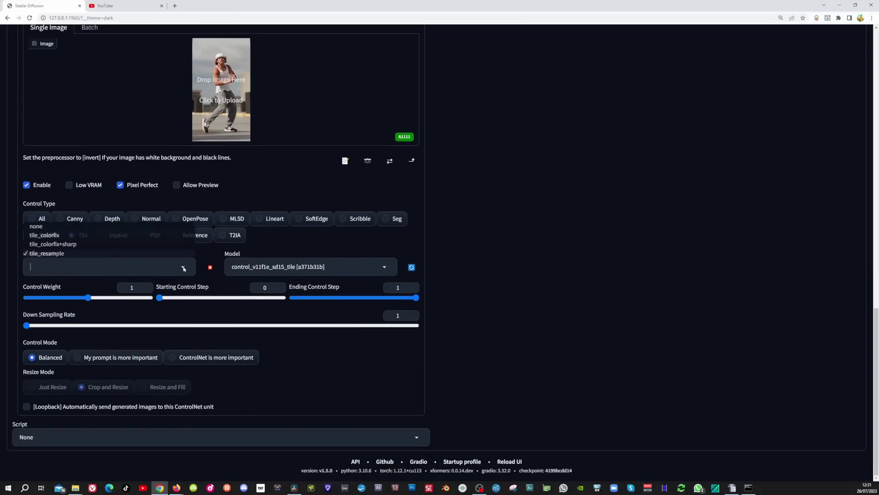
click(45, 226)
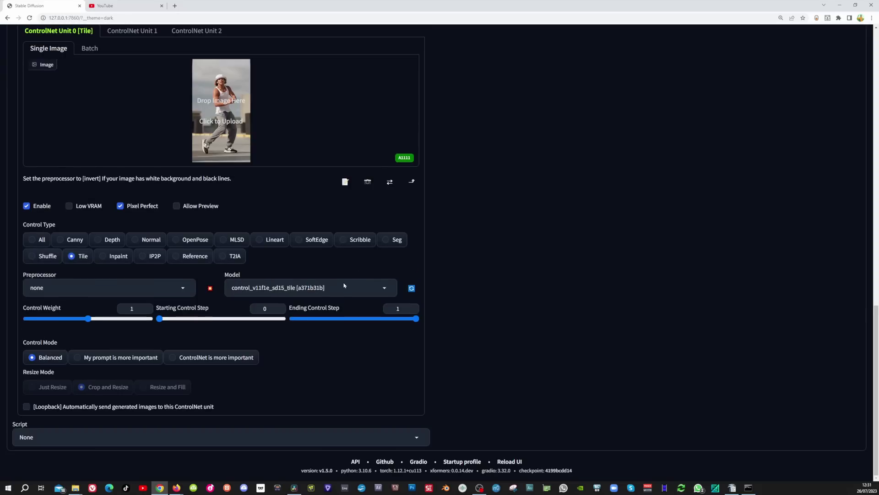
click(384, 292)
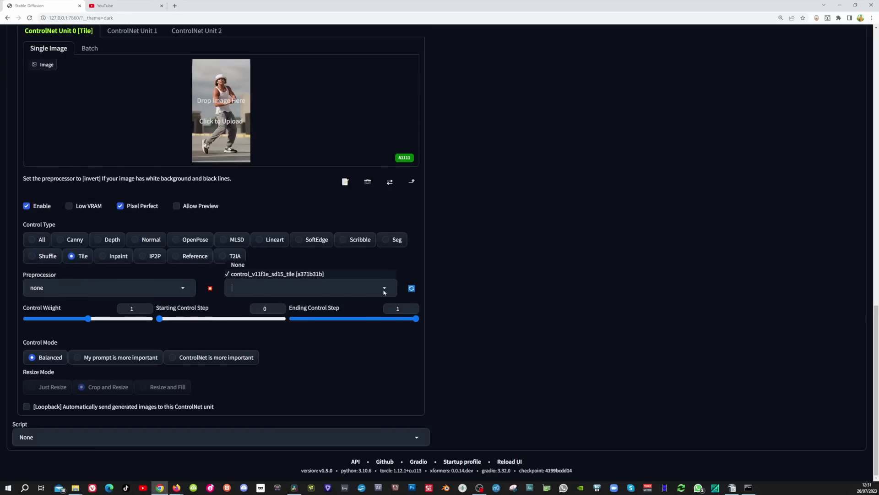
click(136, 307)
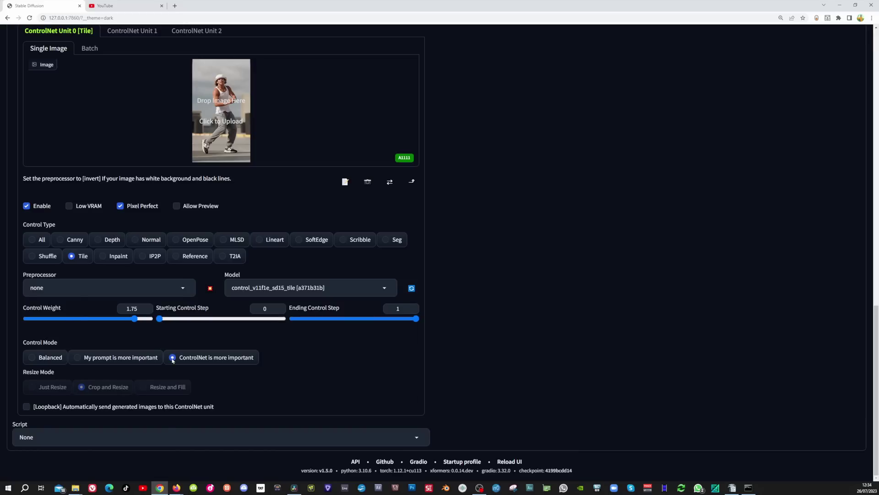
Step: Enable ControlNet Unit 1 with the OpenPose control type and openpose preprocessor, and set its control mode to ControlNet is more important
click(125, 31)
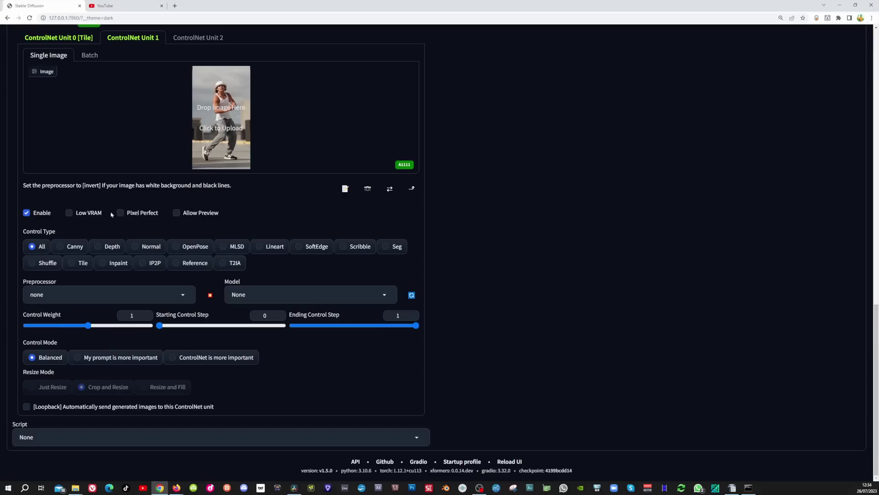
click(178, 248)
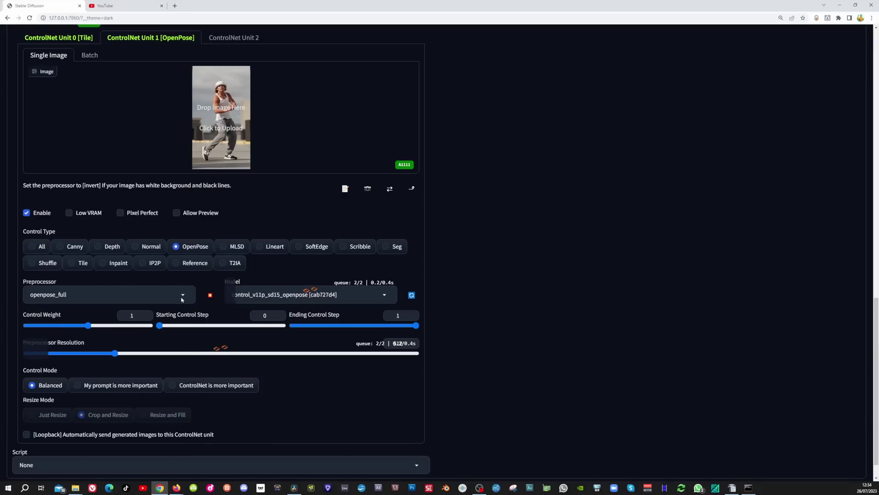
click(183, 294)
click(60, 246)
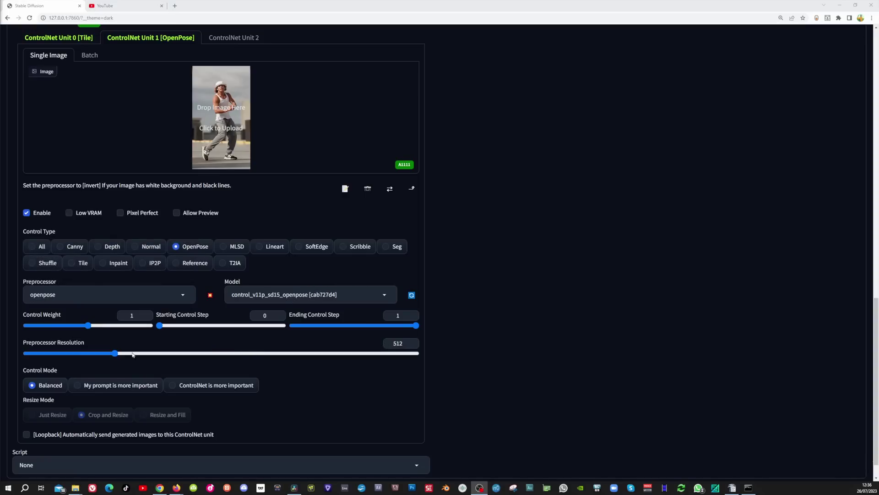
click(174, 388)
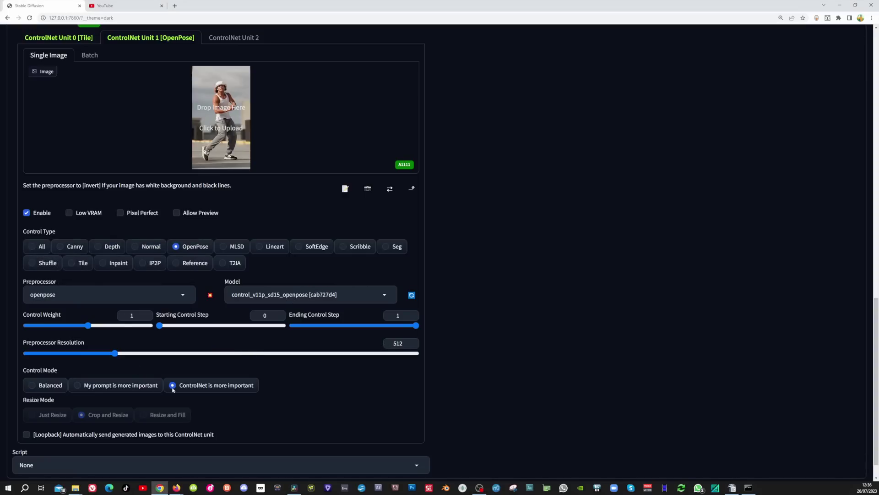
Step: Generate the super hero img2img image and enlarge the first result to examine it
scroll(452, 301, up, 15)
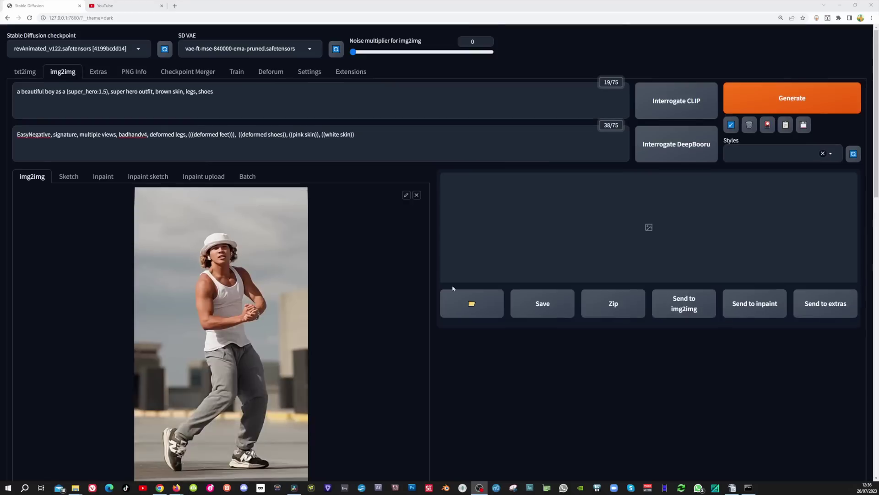
click(771, 98)
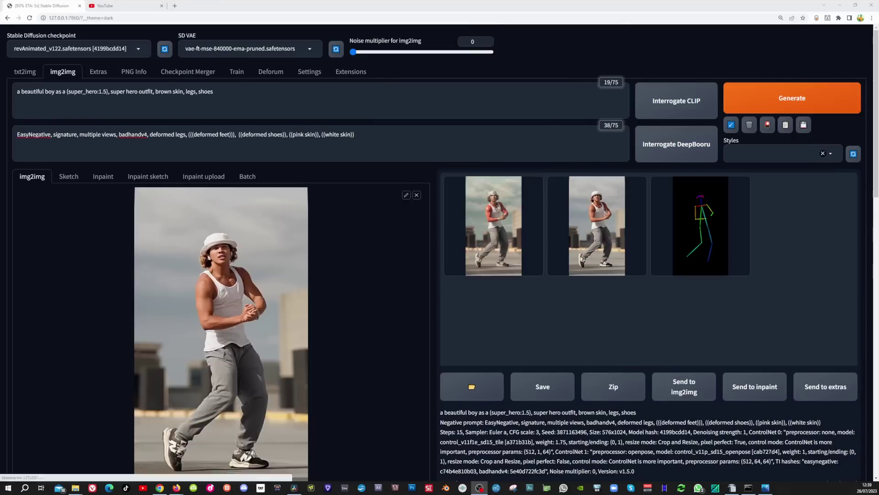
click(645, 266)
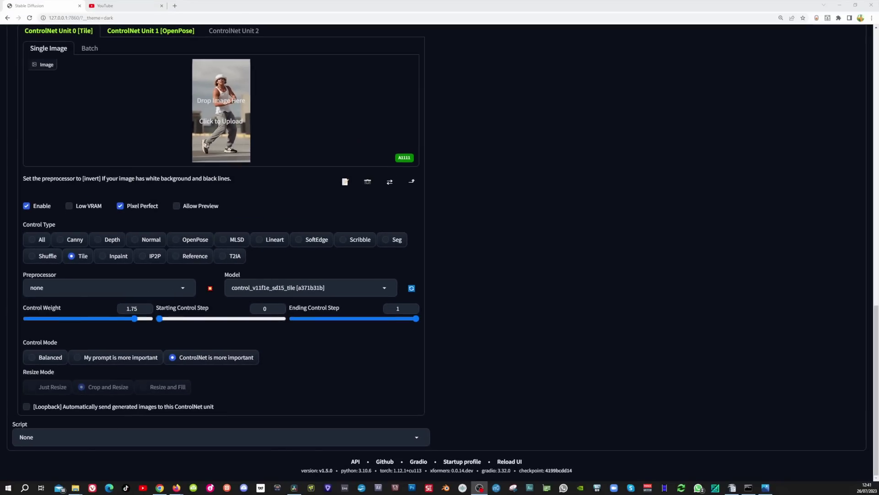
scroll(412, 307, up, 20)
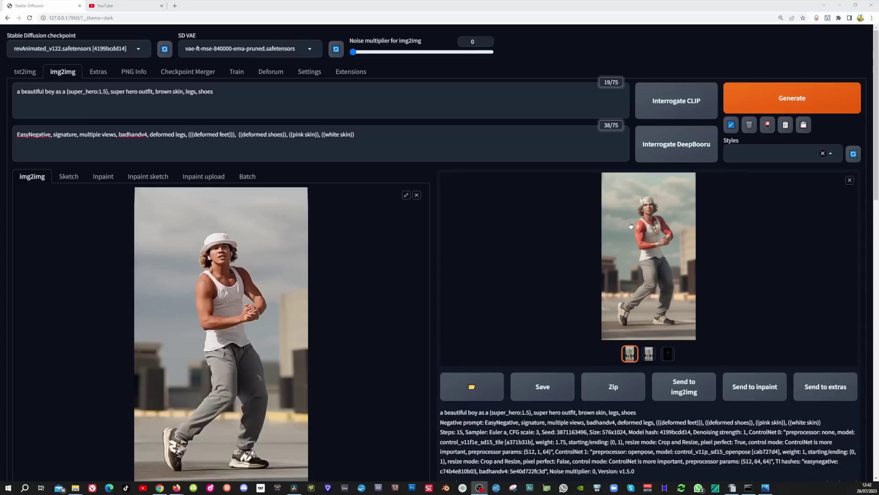
click(635, 228)
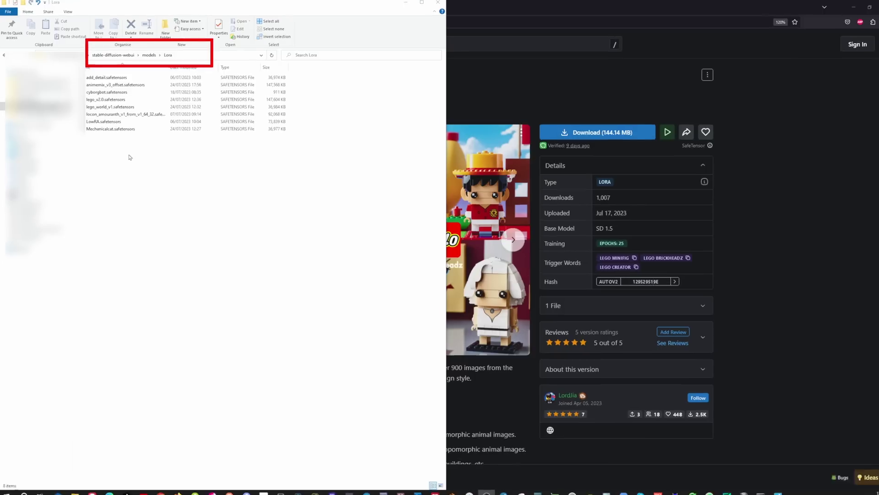
Step: Replace the img2img prompt with "LEGO MiniFig, male, <lora:lego_v2.0:1.05>, masterpiece, high detail, 8k, high detailed skin, 8k uhd, high quality"
drag(211, 88, 11, 72)
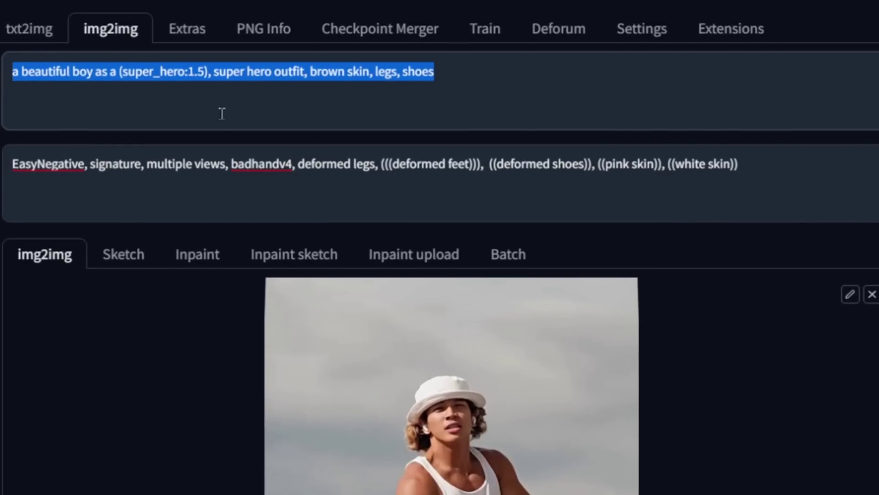
text(LEGO MiniFig,  male,  <lora:lego_v2.0:1.05>, masterpiece, high detail, 8k, high detailed skin, 8k uhd, high quality)
Step: Replace the negative prompt with "ugly, disfigured, deformed, worst quality, low quality, logo, text, watermark, username, easynegative, ng_deepnegative_v1_75t, , bad_artist, badhandv4"
drag(705, 161, 31, 177)
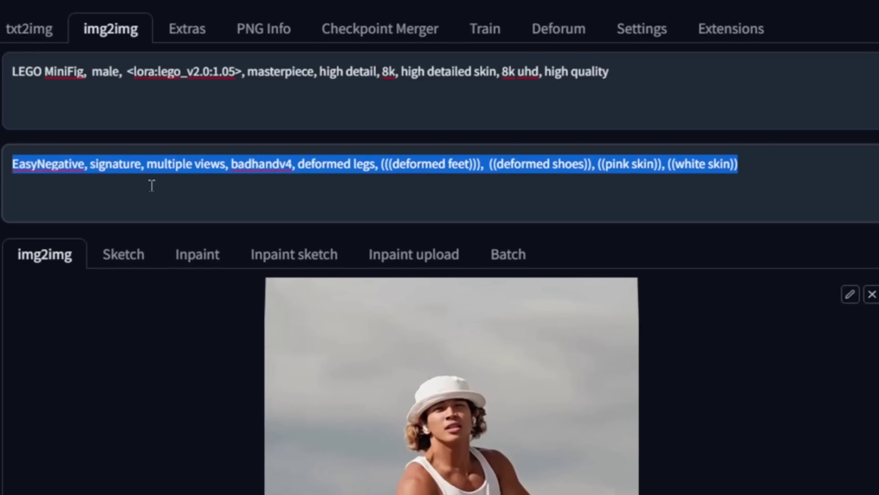
text(ugly, disfigured, deformed, worst quality, low quality, logo, text, watermark, username, easynegative, ng_deepnegative_v1_75t, , bad_artist, badhandv4)
Step: Load the protogenV22Anime_protogenV22.safetensors checkpoint and set ControlNet Unit 0's control weight to 1.5
click(77, 48)
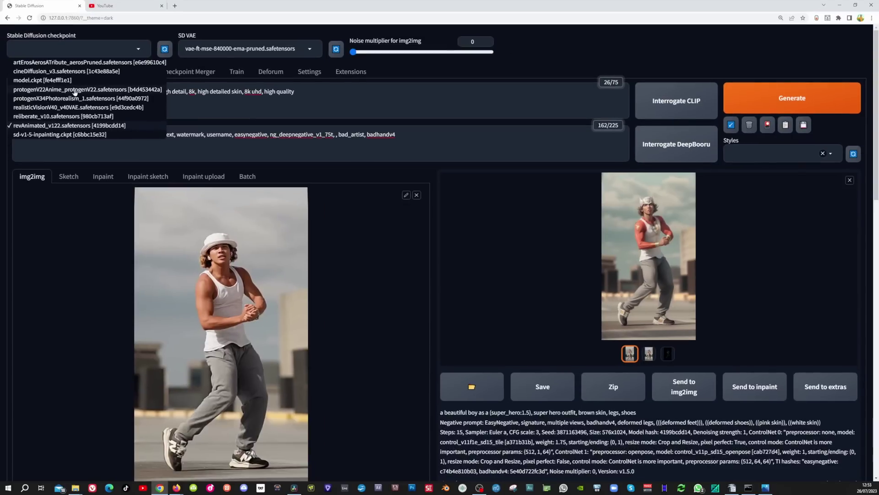
click(78, 89)
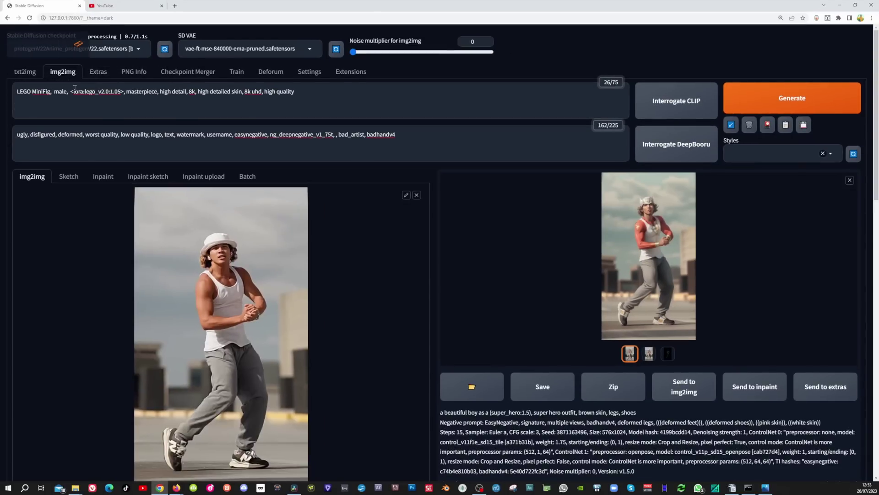
scroll(179, 167, down, 9)
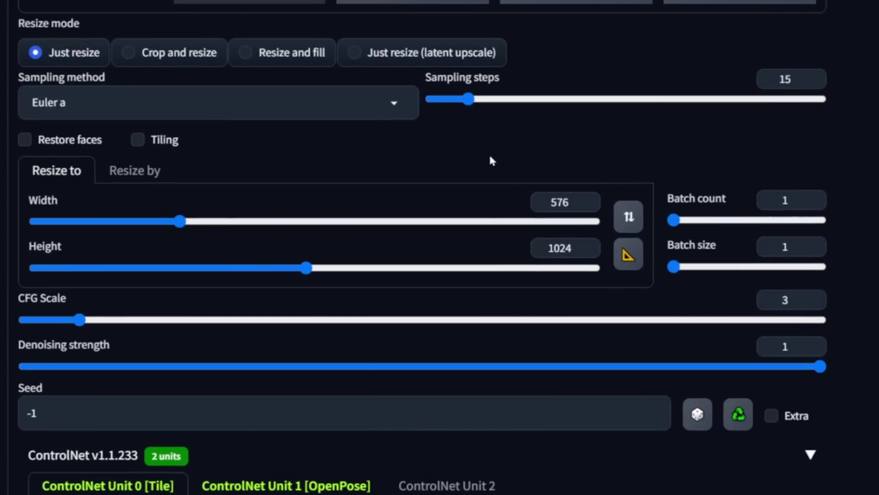
scroll(430, 164, down, 7)
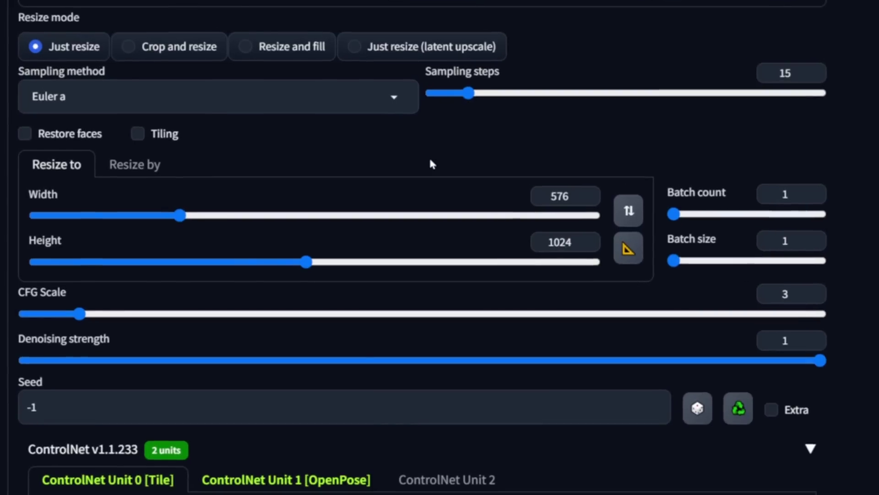
scroll(429, 164, up, 3)
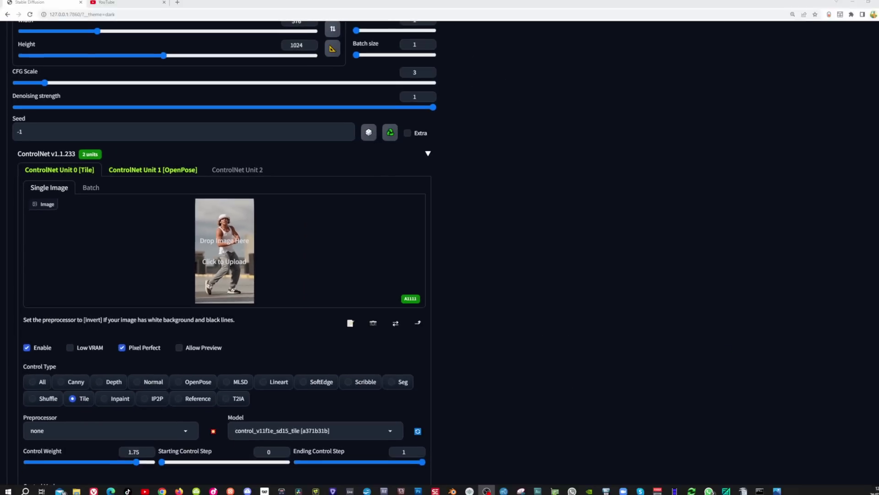
scroll(264, 369, down, 3)
key(BackSpace)
text(5)
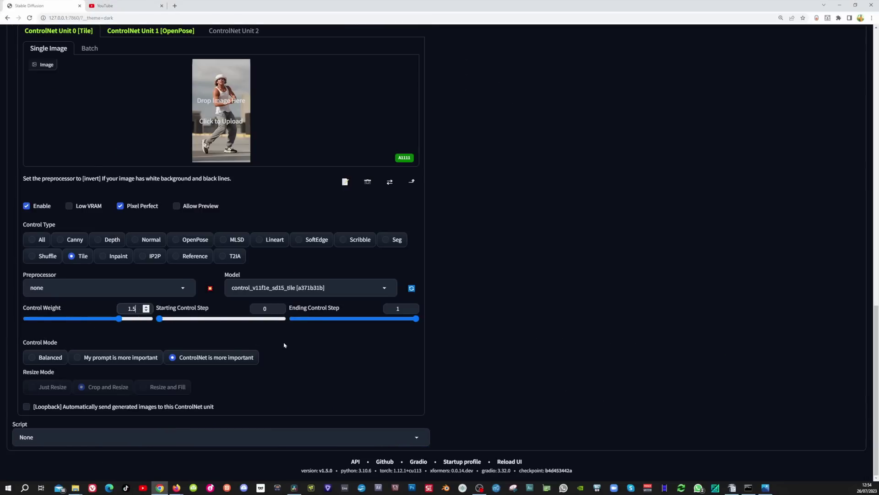
Step: Review the ControlNet Unit 1 OpenPose settings and generate the LEGO-style img2img image
click(149, 30)
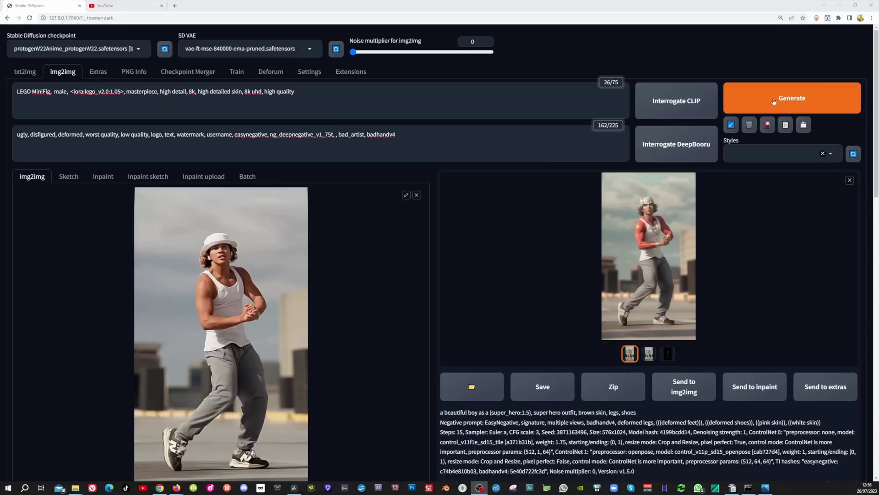
click(779, 94)
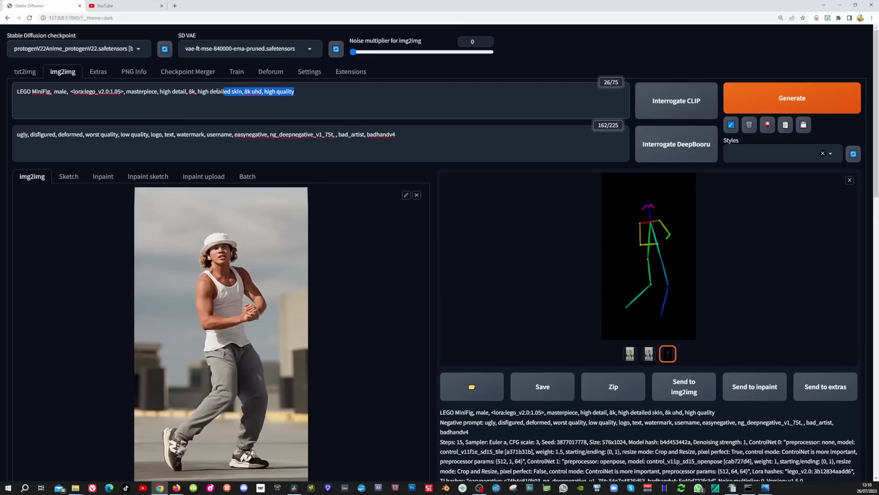
Step: Replace the prompt with "-LEGO MiniFig, lego boy, smiling, black hair, <lora:lego_v2.0:0.3>" and the negative prompt with "EasyNegative, badhandv4"
drag(225, 92, 15, 92)
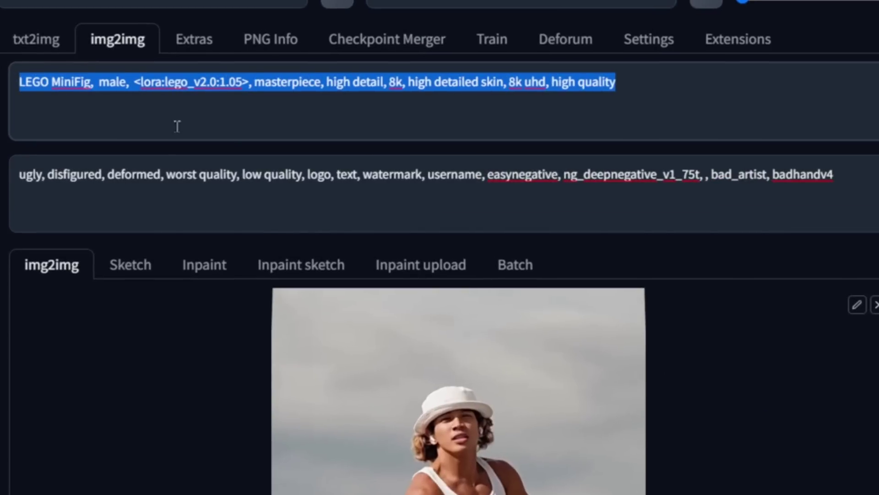
text(-LEGO MiniFig, lego boy, smiling, black hair,  <lora:lego_v2.0:0.3>)
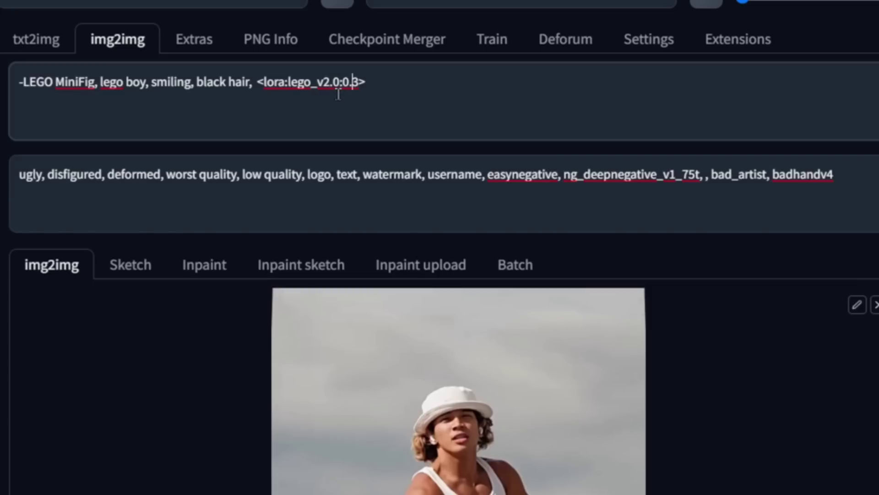
key(ctrl+Up)
key(ctrl+Down)
key(ctrl+Up)
key(ctrl+Down)
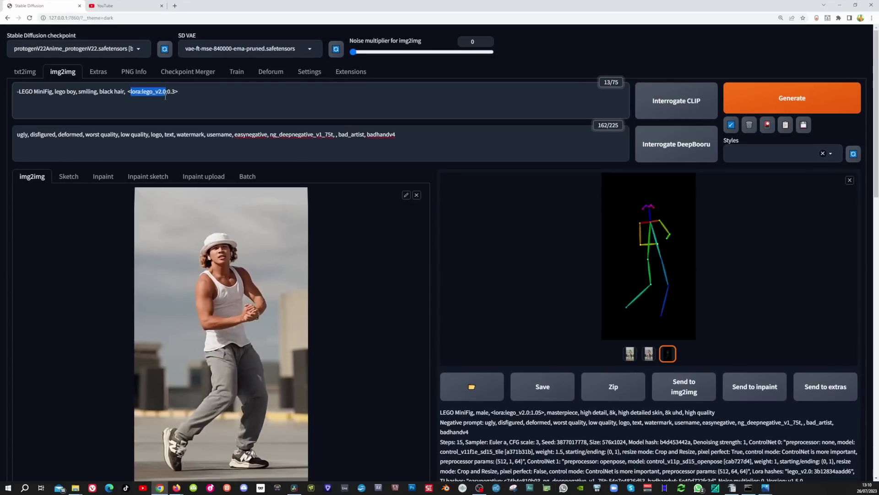
triple_click(121, 150)
text(EasyNegative, badhandv4)
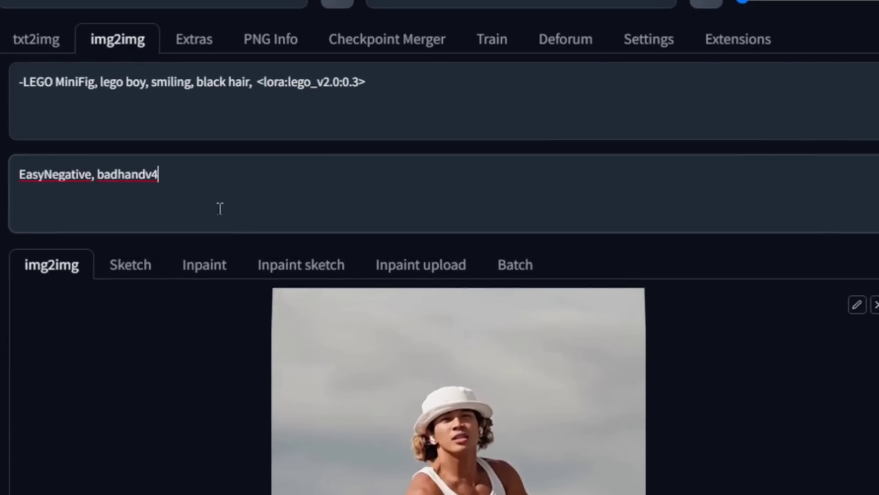
Step: Set the sampling steps to 13 and ControlNet Unit 0's control weight to 1.2
scroll(440, 275, down, 8)
click(415, 178)
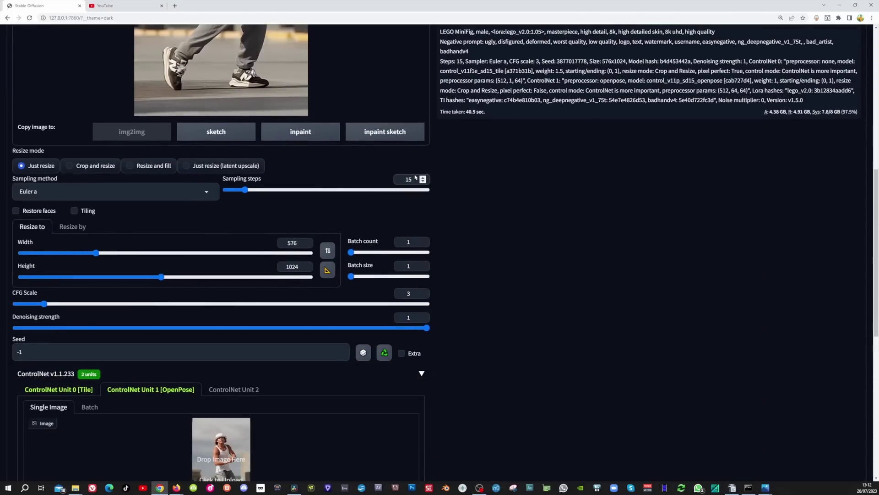
scroll(183, 266, down, 8)
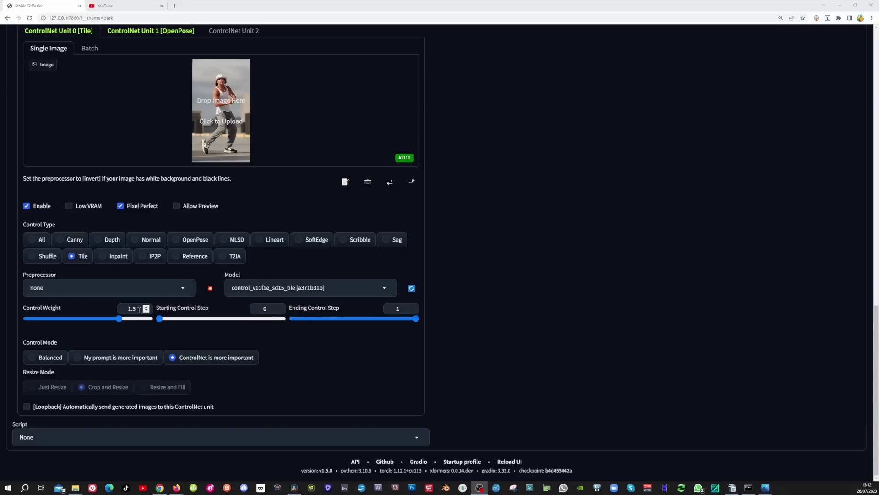
click(136, 308)
key(BackSpace)
text(2)
Step: In ControlNet Unit 1, set the control weight to 0.8 and the control mode to My prompt is more important
click(130, 32)
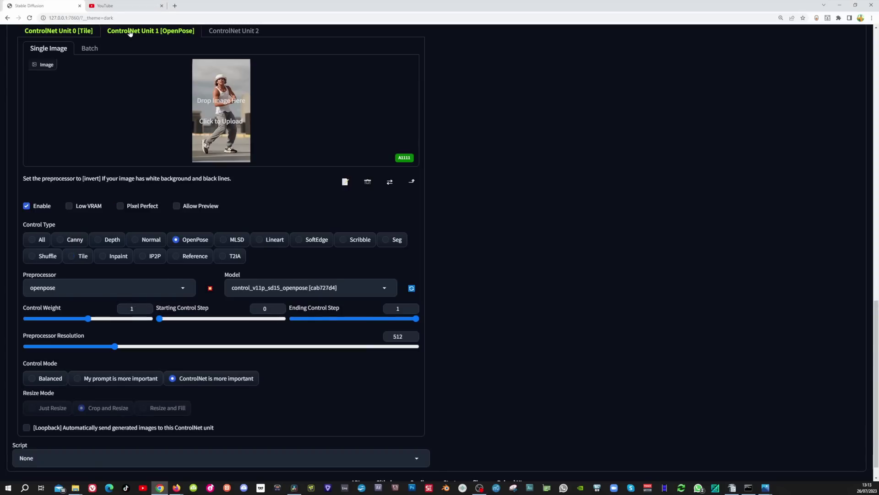
click(133, 308)
text(0.8)
click(78, 381)
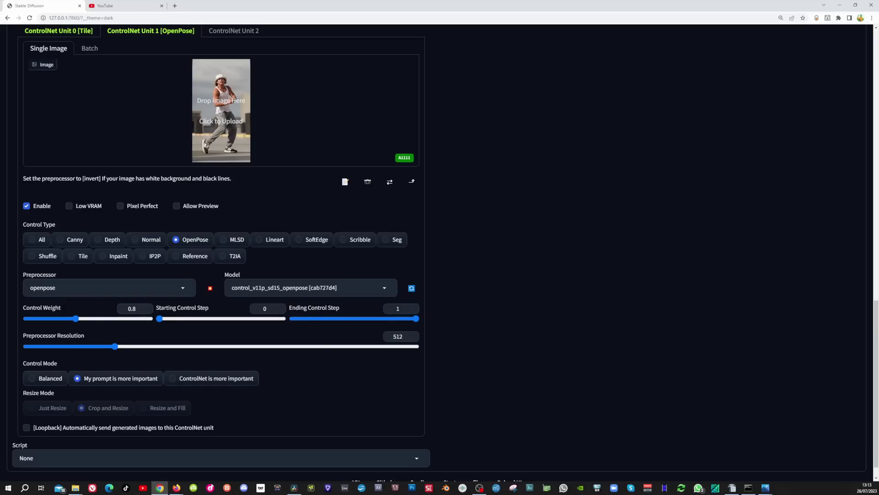
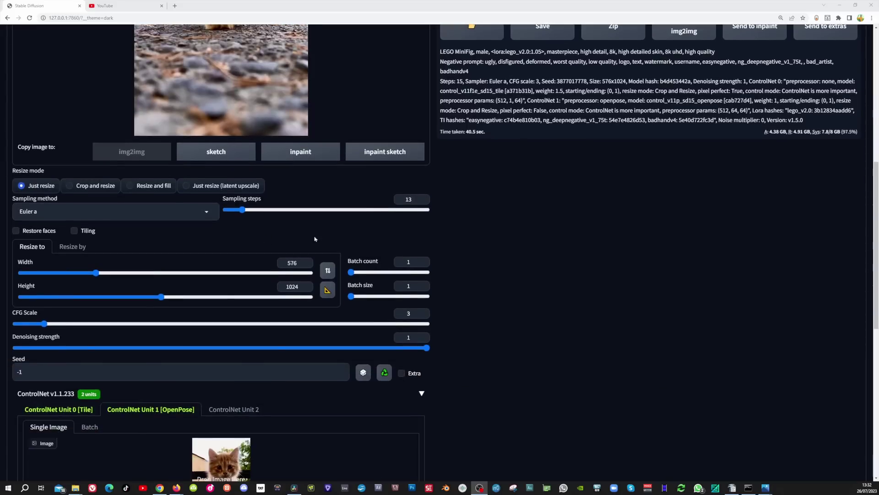
Step: For the kitten image, set the sampling steps to 15 and ControlNet Unit 0's control weight to 1.5
text(5)
scroll(69, 320, down, 6)
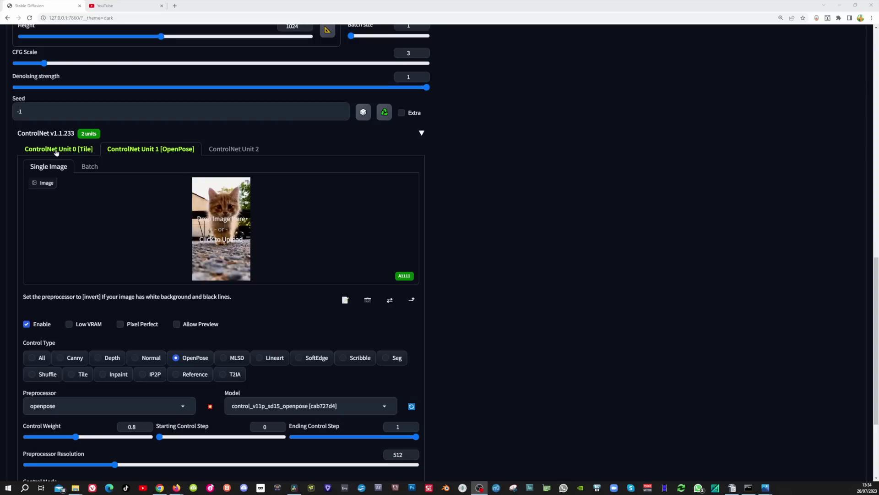
click(56, 149)
scroll(99, 307, down, 3)
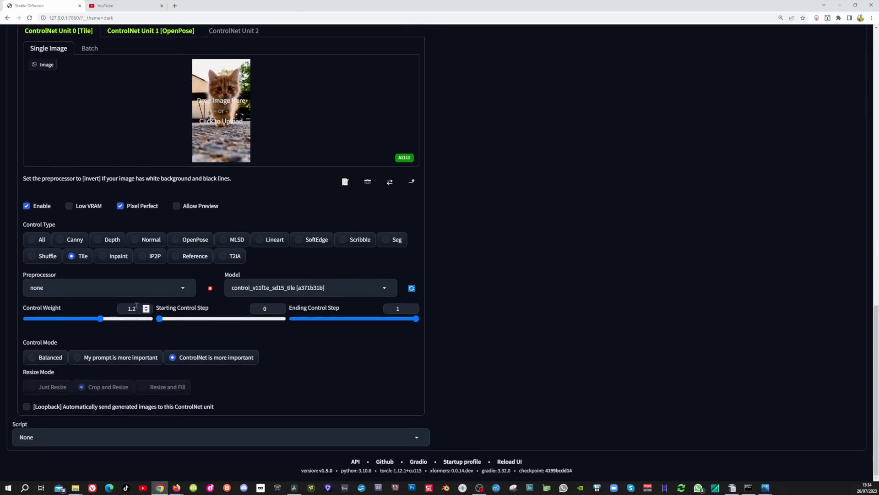
text(.5)
Step: Switch ControlNet Unit 1 to the SoftEdge control type with the softedge_hed preprocessor
click(137, 31)
click(298, 240)
click(184, 294)
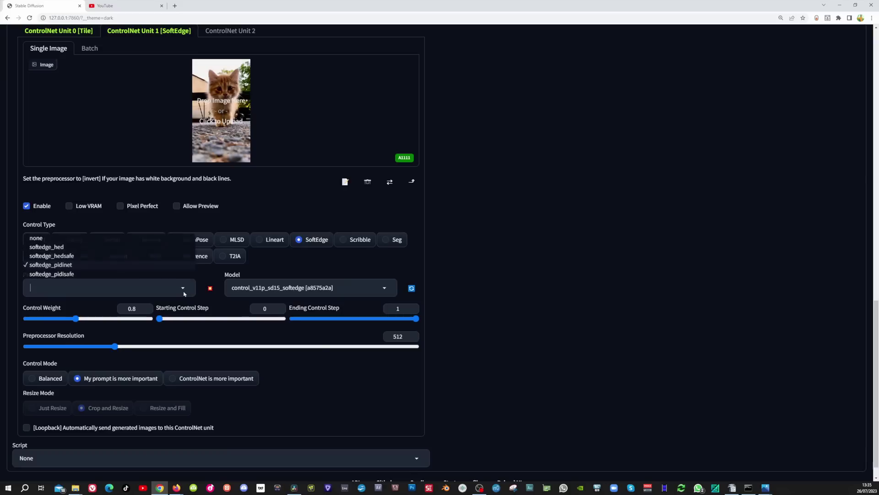
click(50, 247)
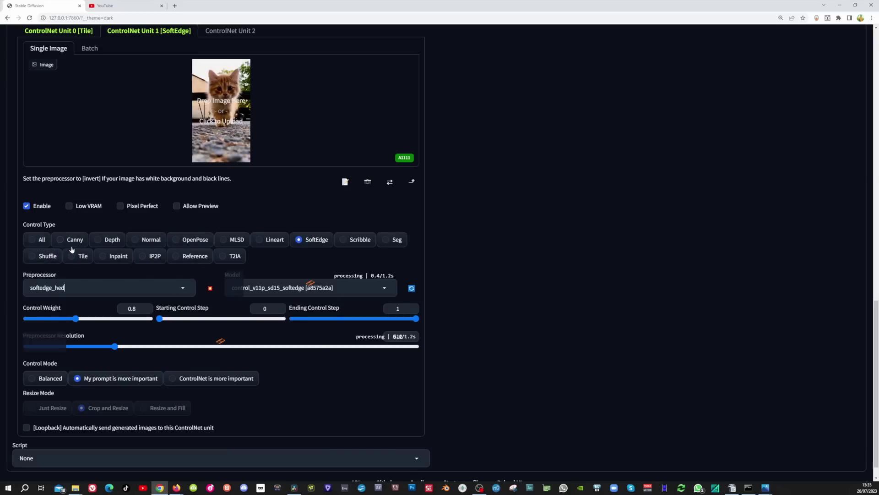
Step: Set ControlNet Unit 1's control weight to 1 and its control mode to ControlNet is more important
click(139, 309)
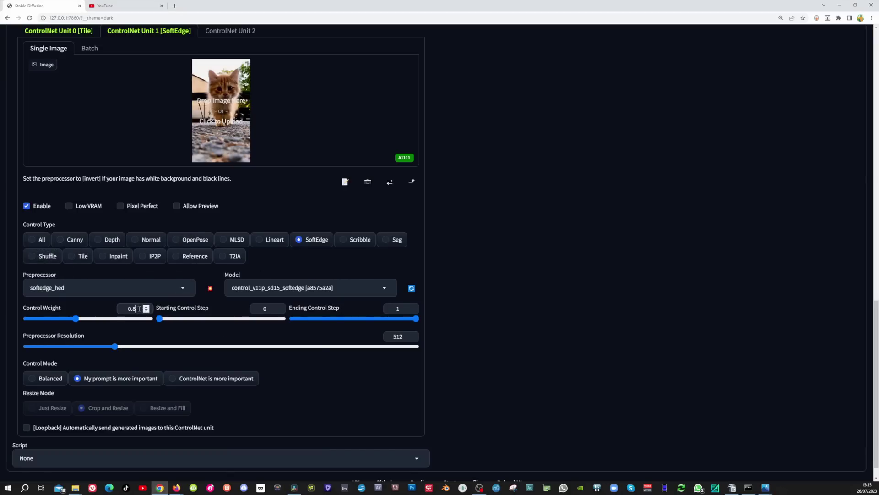
key(BackSpace)
key(BackSpace)
text(1)
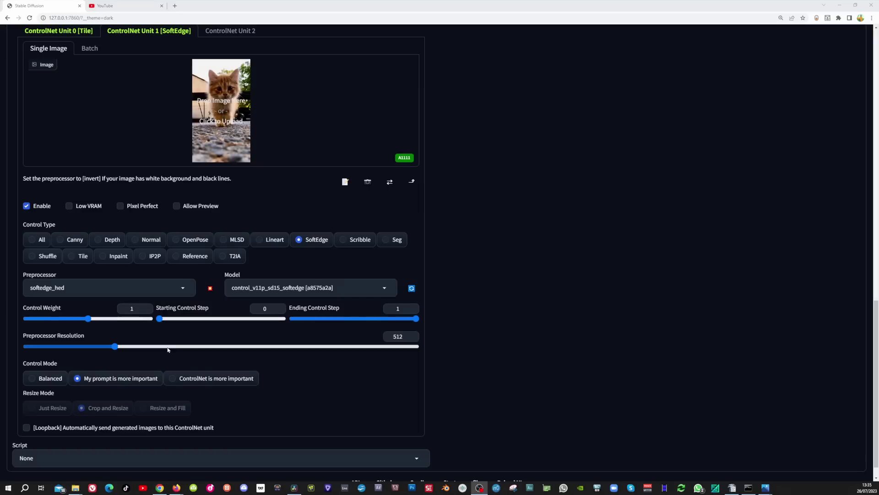
click(173, 380)
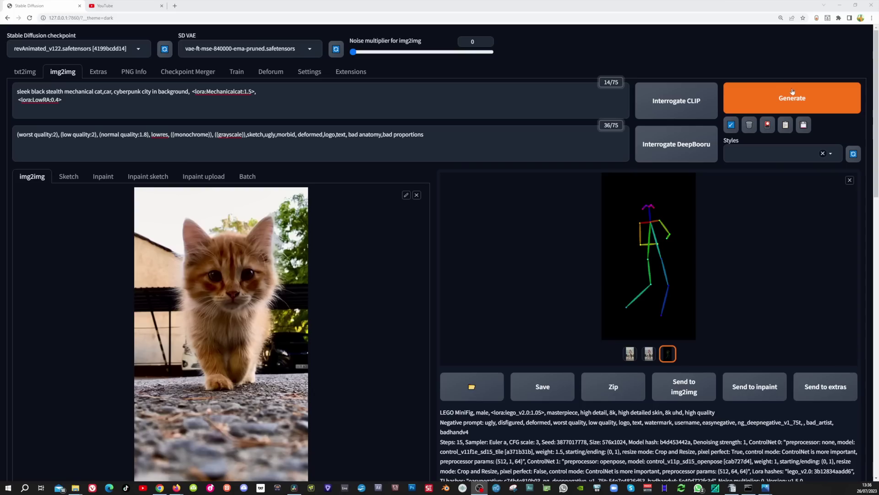
Step: Generate the mechanical cat image from the kitten photo and view the result
click(792, 92)
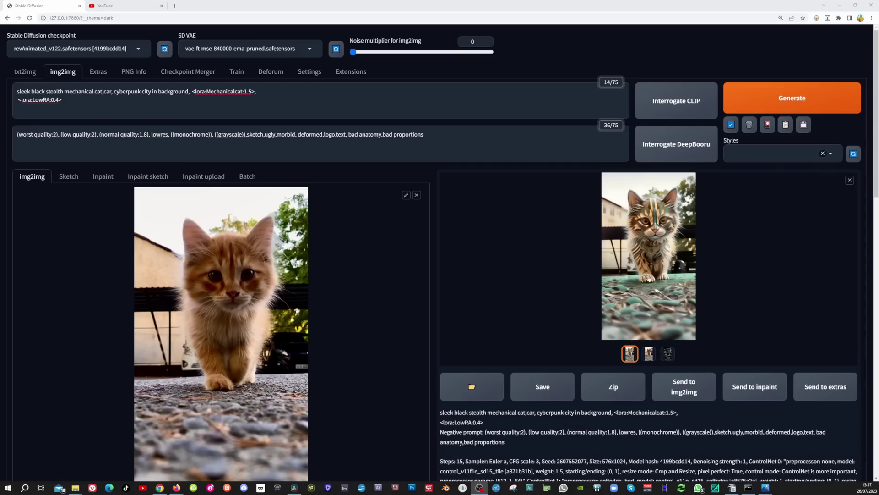
click(648, 277)
Step: In Deforum's run settings, set the steps to 15 and the width to 576, and raise the height
click(283, 72)
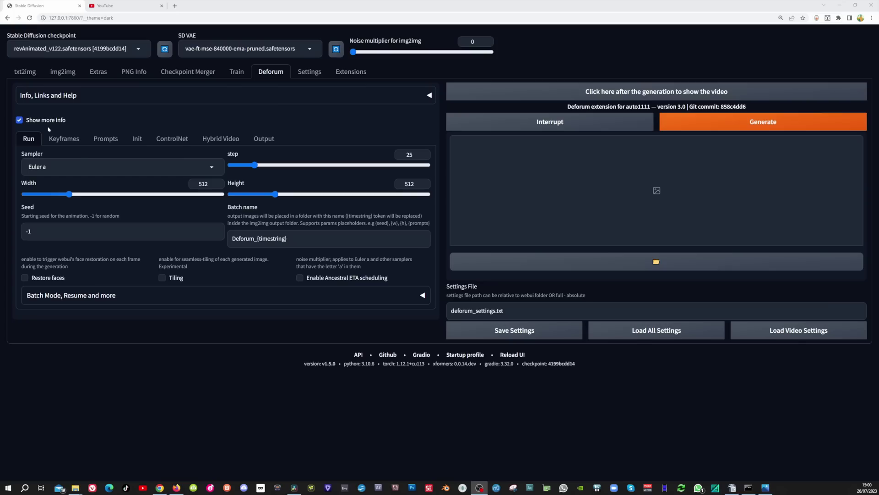
click(405, 155)
key(BackSpace)
text(1)
click(76, 194)
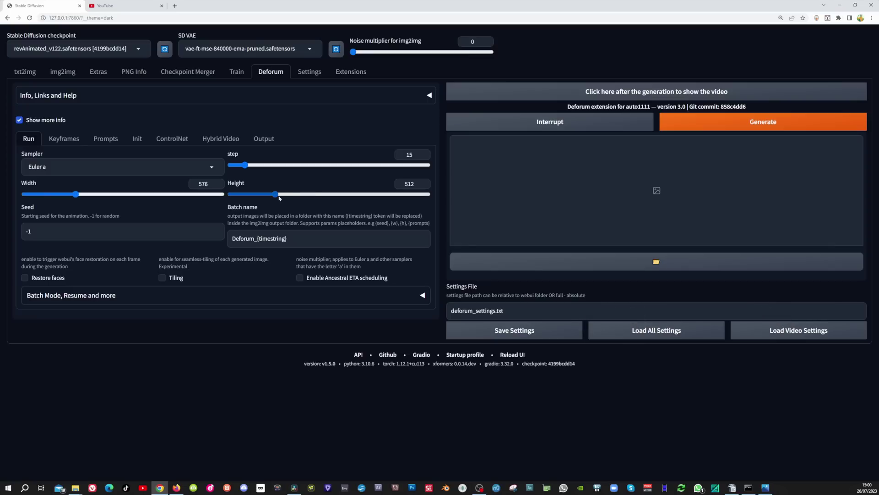
drag(278, 195, 326, 194)
Step: Name the Deforum batch steampunk_cat and look into the img2img-images output folder
triple_click(275, 239)
text(steampunk_cat)
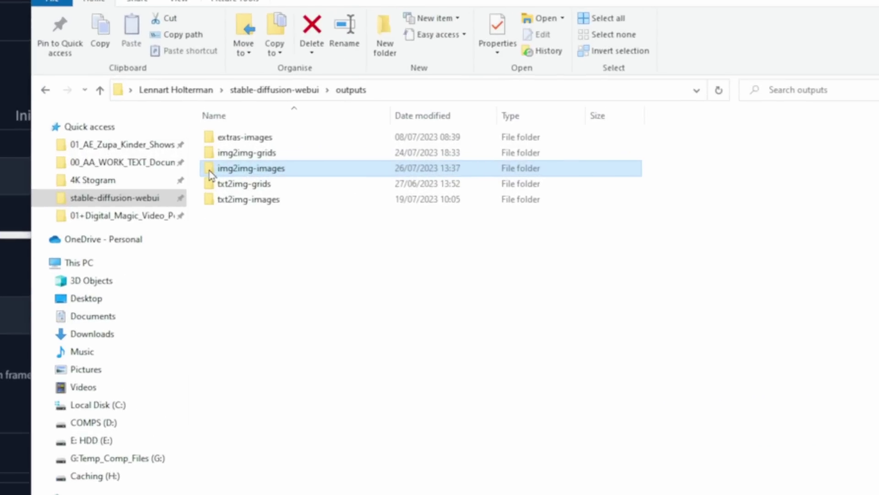
double_click(211, 170)
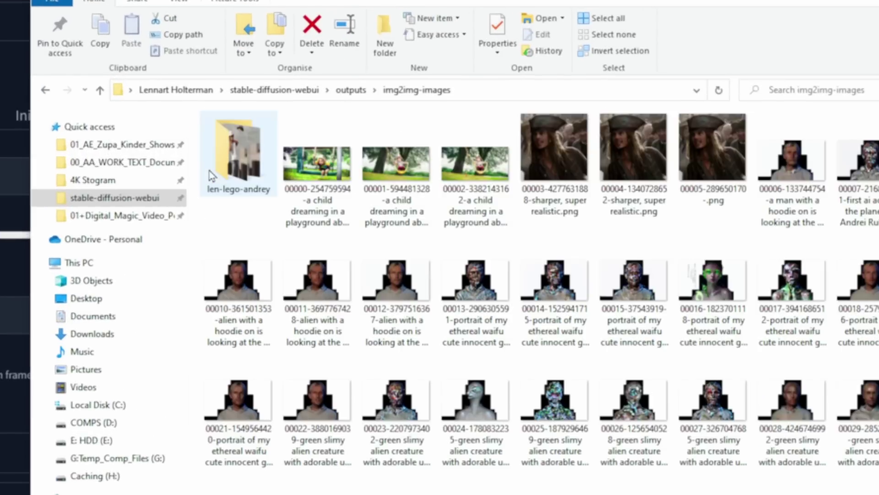
Step: In Deforum's keyframe settings, choose 3D animation mode, a cadence of 2 and the wrap border mode
click(73, 140)
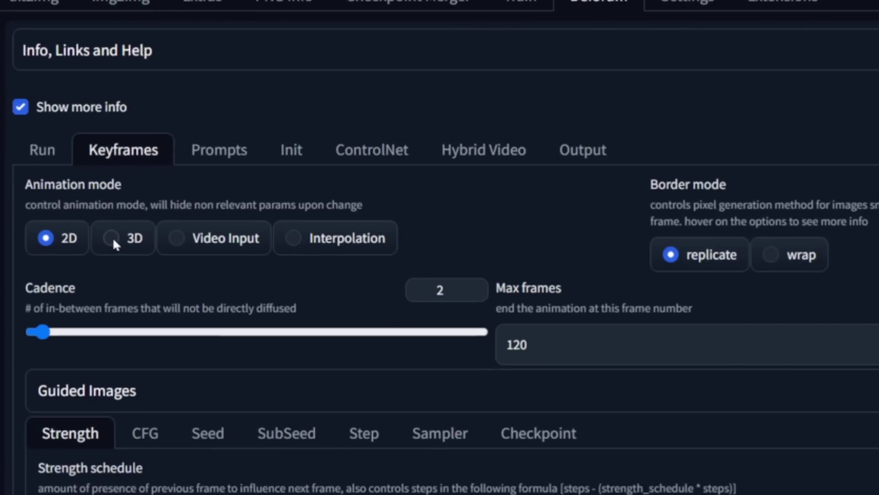
click(111, 237)
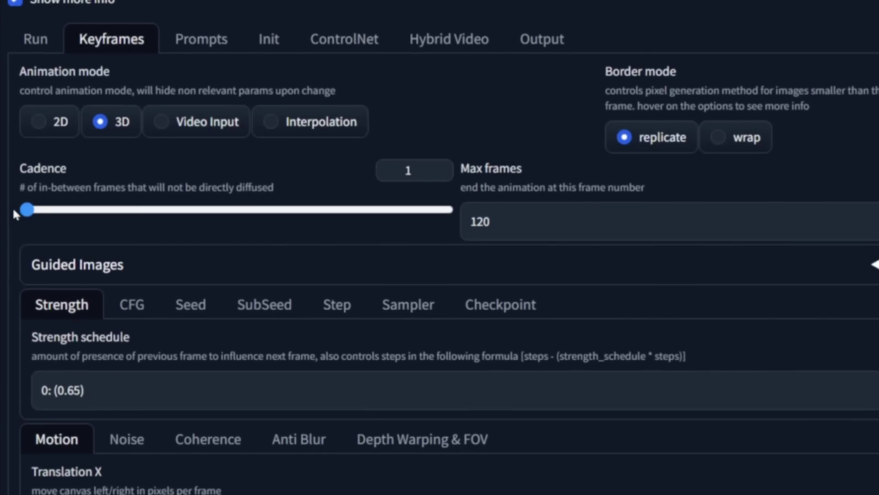
drag(27, 210, 35, 210)
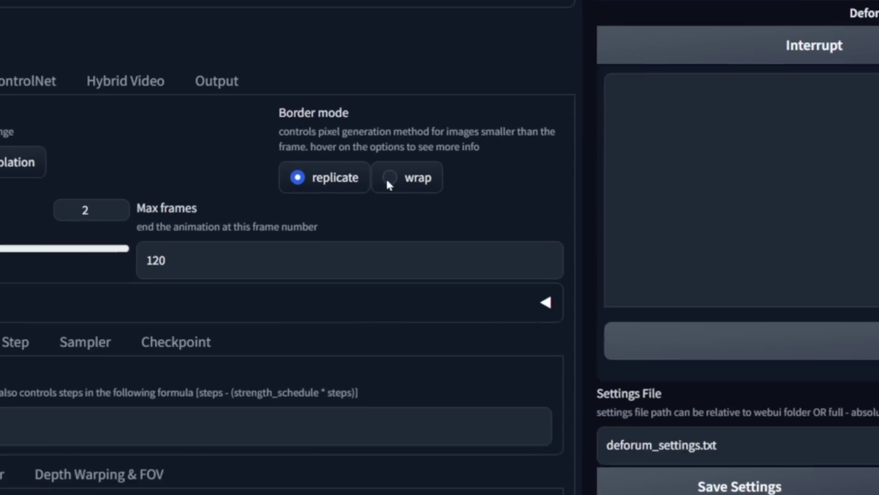
click(345, 185)
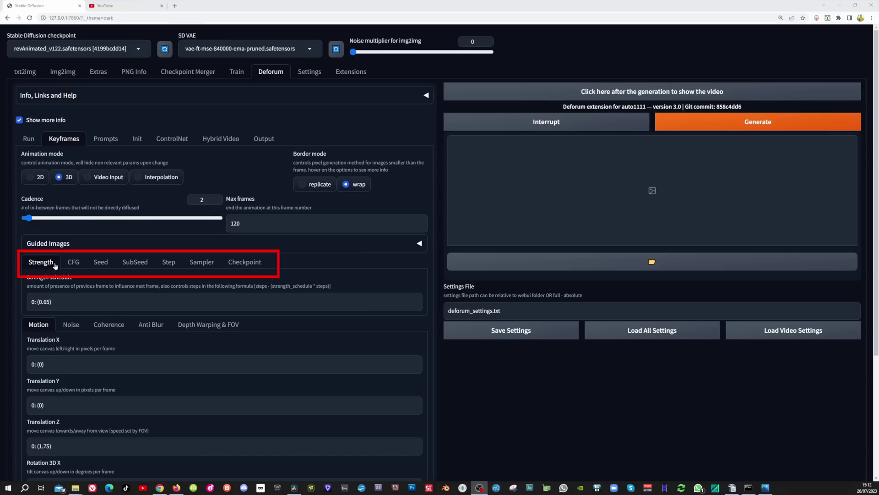
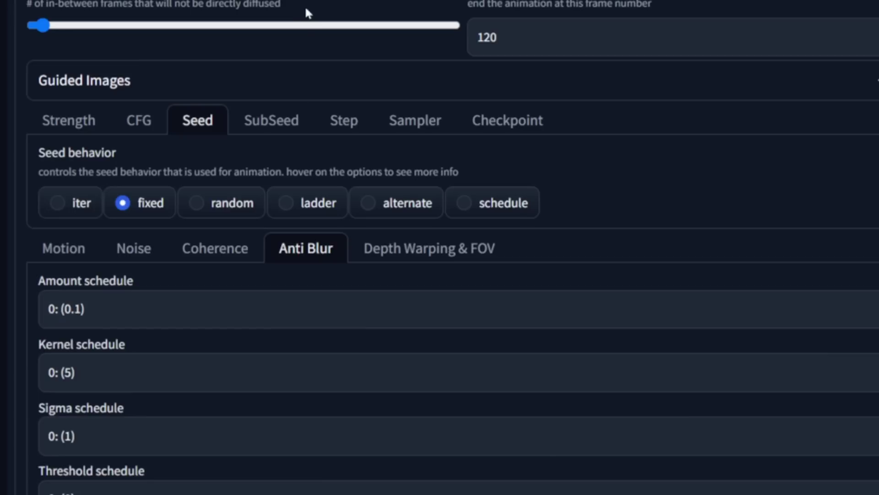
Step: Set the anti-blur amount schedule to 0: (0.05)
click(82, 310)
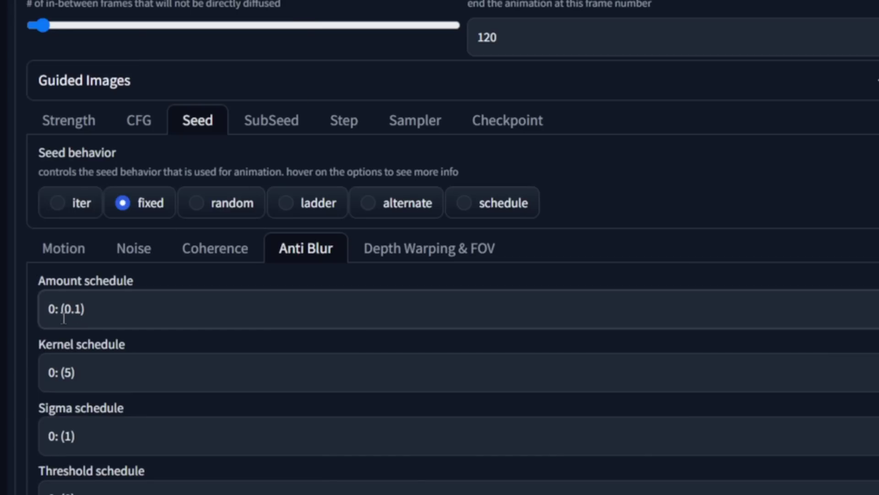
key(BackSpace)
text(05)
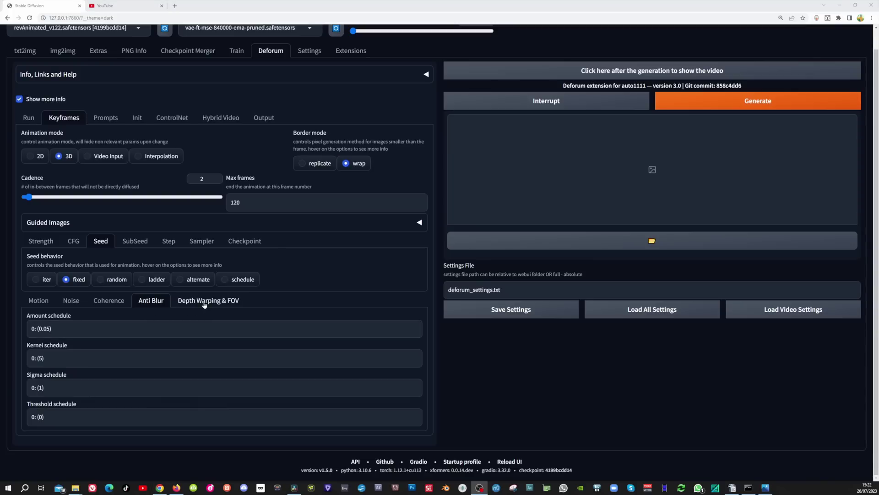
scroll(149, 340, up, 1)
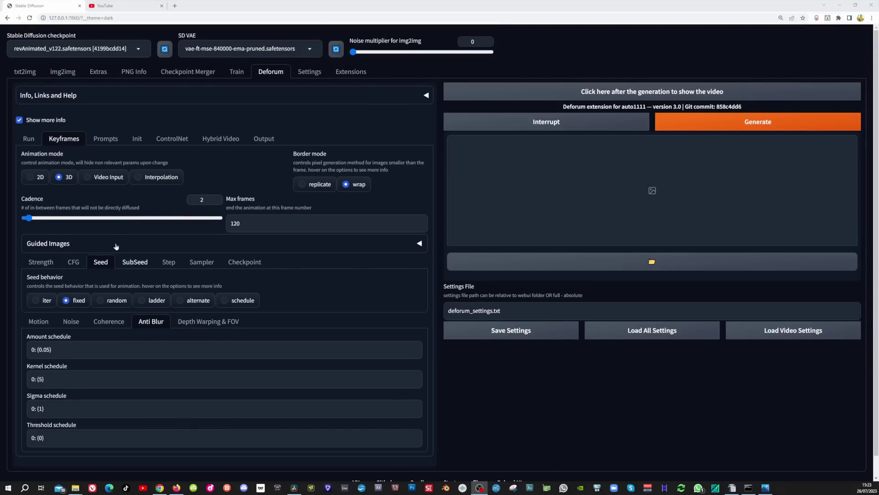
Step: Replace Deforum's frame 0 prompt text with "sleek black stealth mechanical cat,car, cyberpunk city in background, <lora:Mechanicalcat:1.5>, <lora:LowRA:0.4>"
click(105, 138)
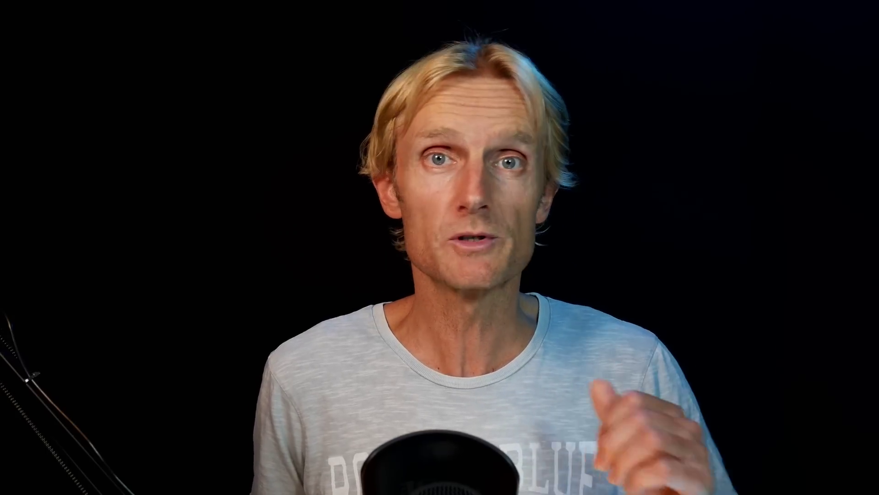
drag(43, 204, 210, 205)
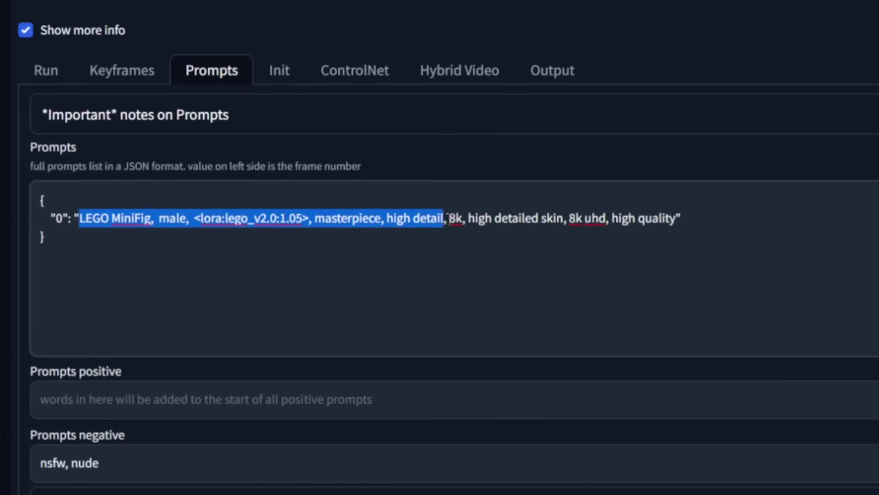
drag(448, 218, 678, 225)
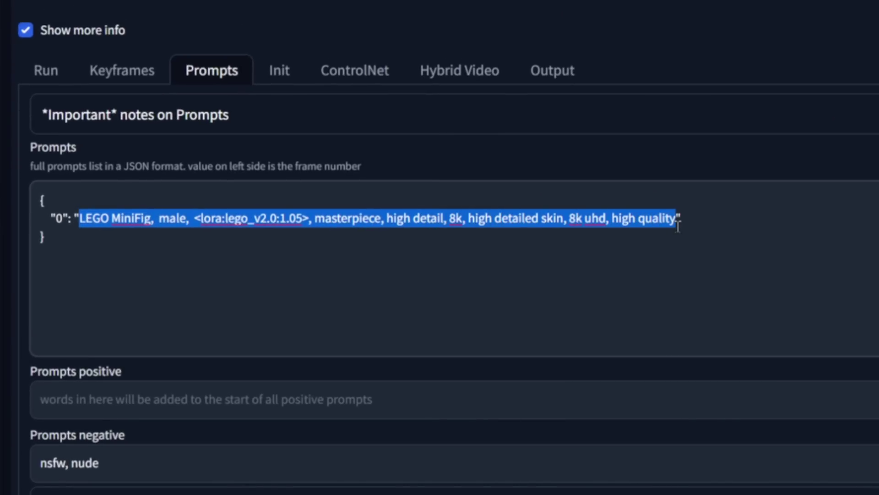
text(sleek black stealth mechanical cat,car, cyberpunk city in background,  <lora:Mechanicalcat:1.5>,  <lora:LowRA:0.4>)
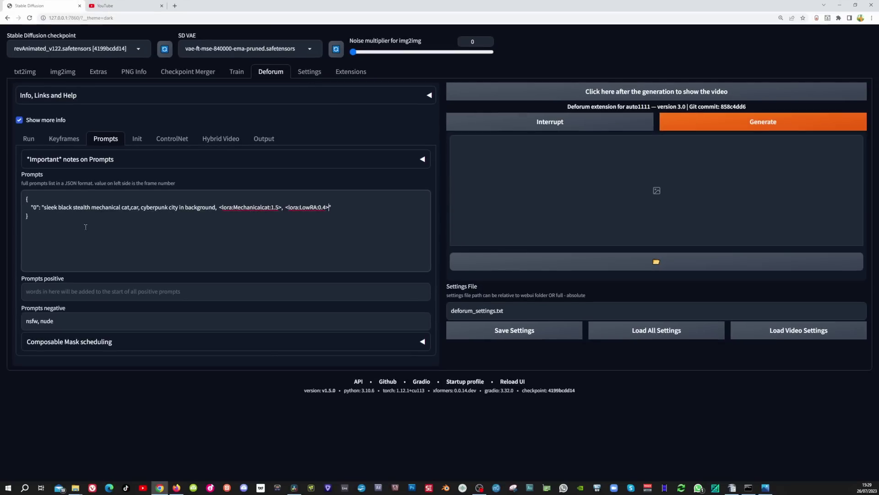
Step: Replace the negative prompt with "(worst quality:2), (low quality:2), (normal quality:1.8), lowres, ((monochrome)), ((grayscale)),sketch,ugly,morbid, deformed,logo,text, bad anatomy,bad proportions"
triple_click(25, 321)
text((worst quality:2), (low quality:2), (normal quality:1.8), lowres, ((monochrome)), ((grayscale)),sketch,ugly,morbid, deformed,logo,text, bad anatomy,bad proportions)
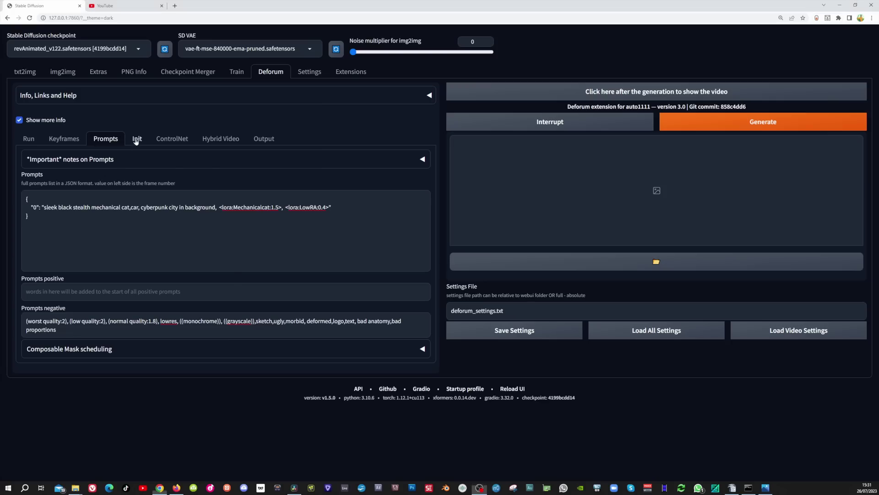
Step: Set Deforum's image init strength to 0
click(136, 140)
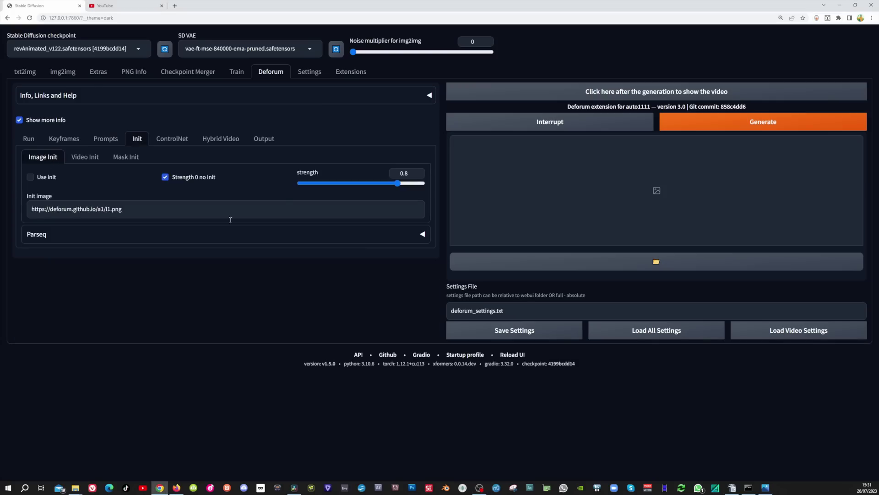
drag(397, 183, 298, 184)
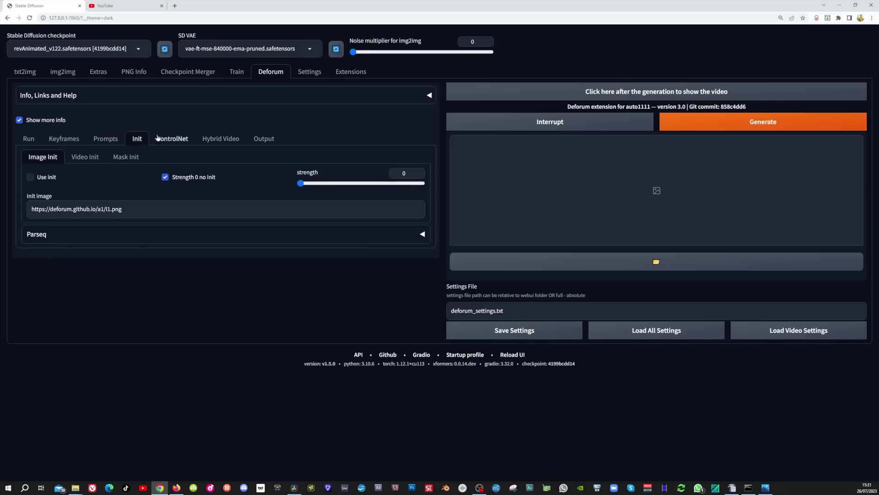
Step: Set the video init path to the copied path of cat.mov without its quotation marks, and enable overwriting of extracted frames
click(89, 156)
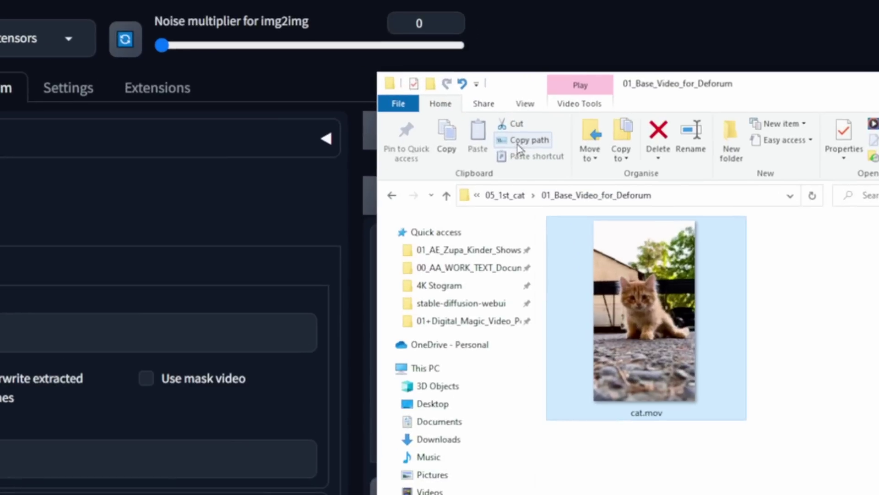
click(524, 96)
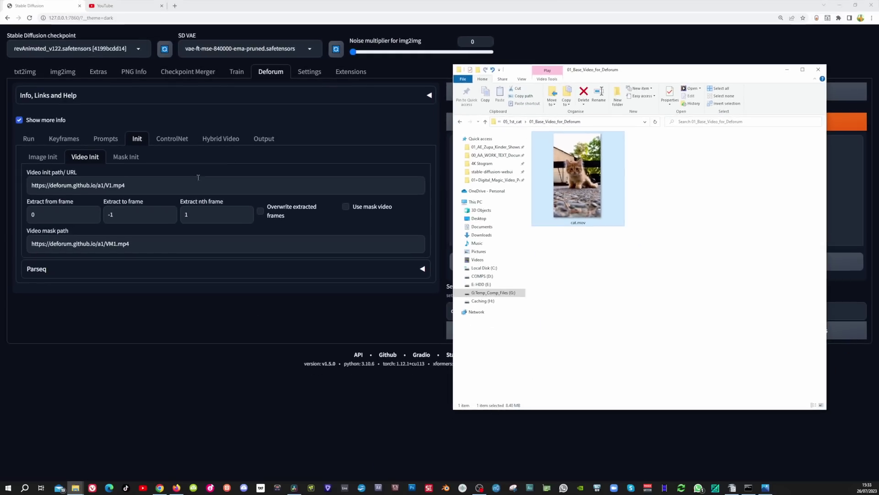
drag(197, 178, 31, 185)
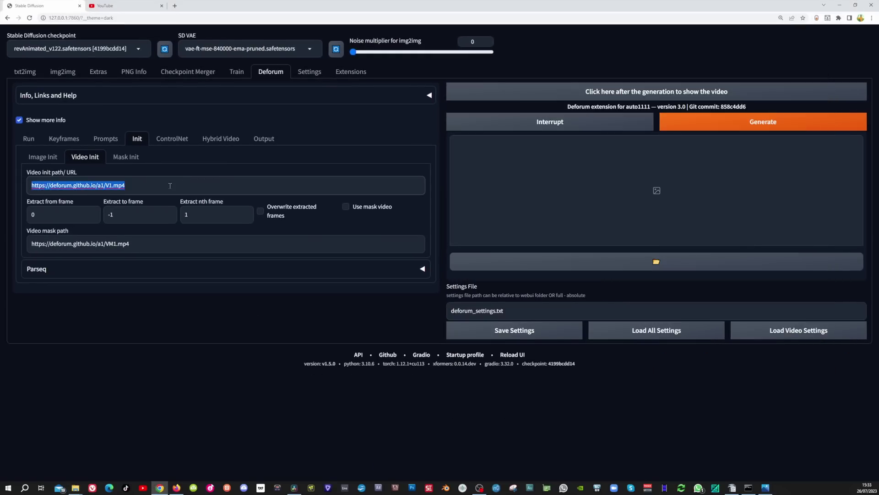
key(ctrl+v)
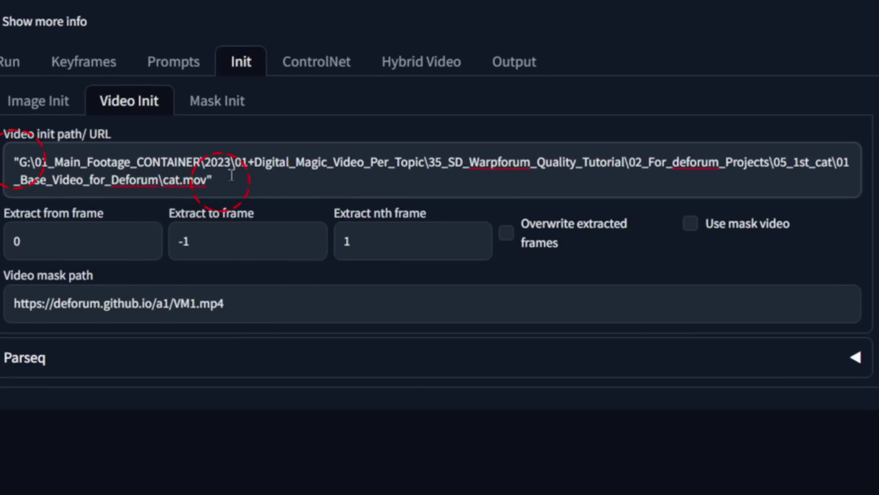
key(BackSpace)
click(18, 162)
key(BackSpace)
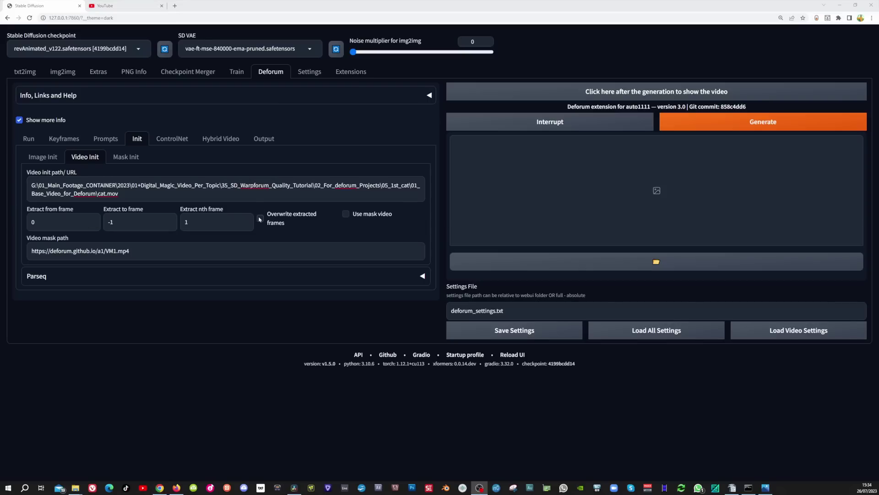
click(260, 219)
Step: For Deforum's ControlNet model 1, enable Pixel Perfect, choose the control_v11f1e_sd15_tile model and set the weight schedule to 0:(1.5)
click(179, 141)
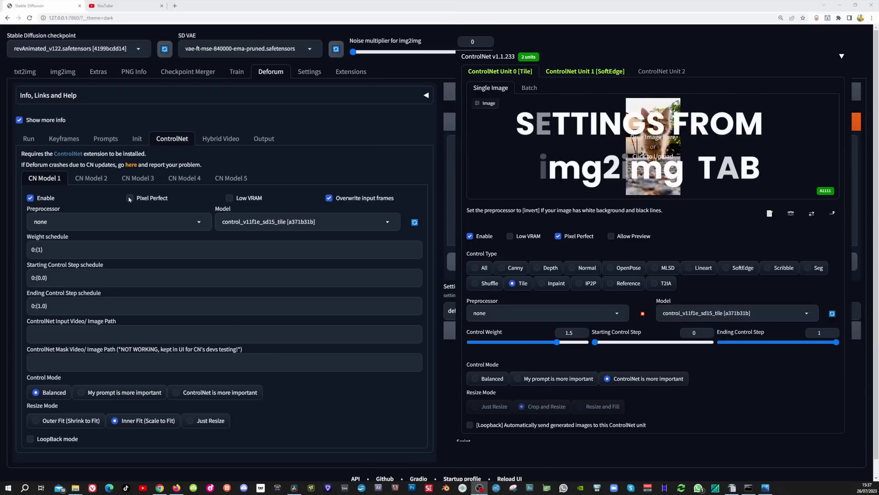
click(130, 198)
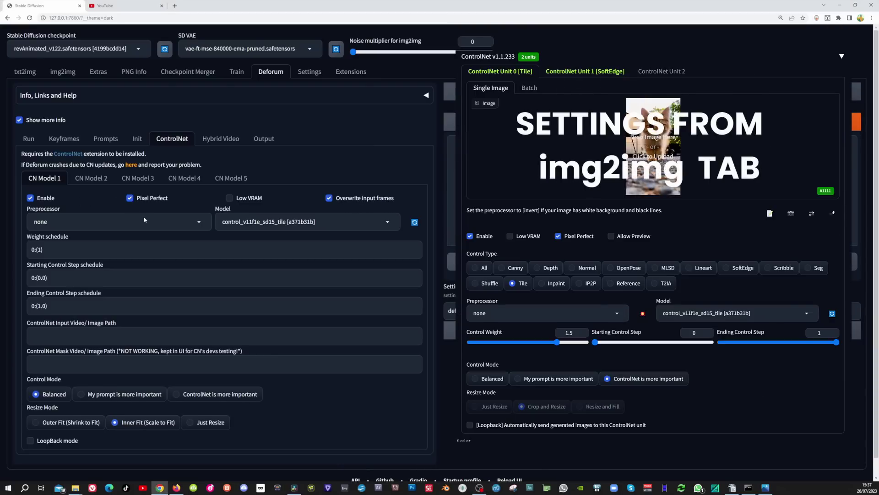
click(387, 221)
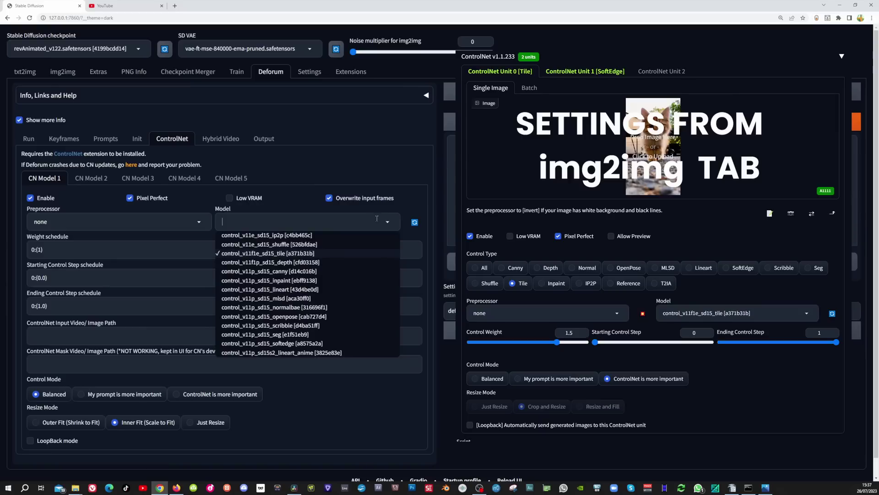
click(305, 254)
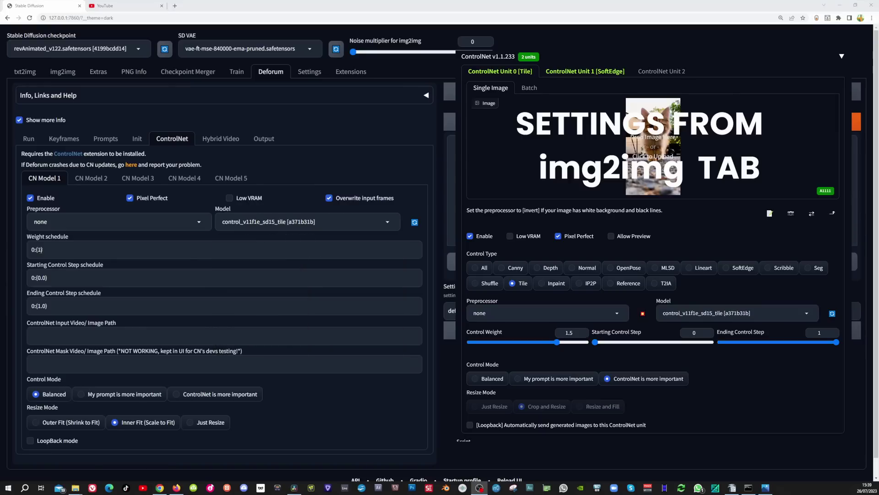
click(306, 250)
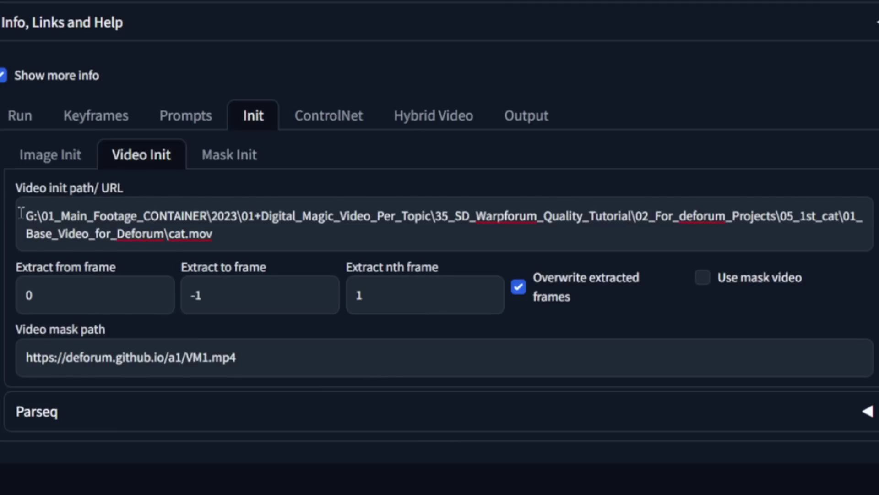
Step: Copy the cat.mov path from the video init settings into ControlNet model 1's input video path
drag(21, 213, 241, 232)
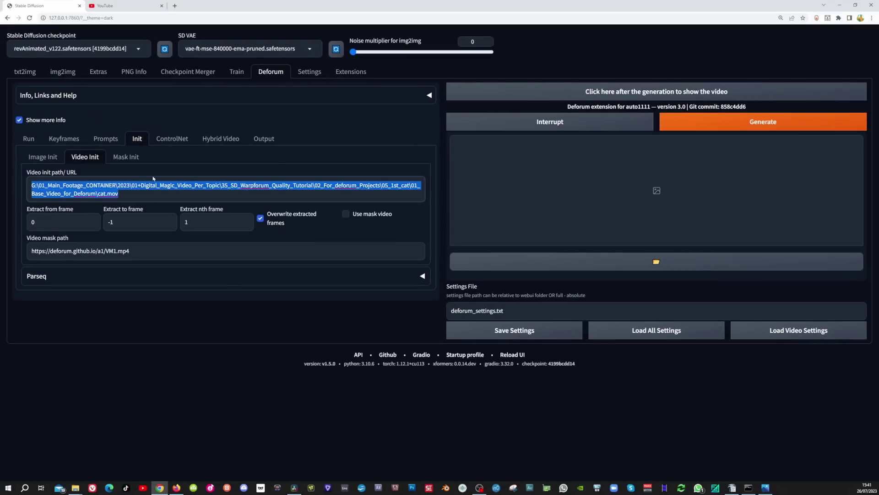
click(172, 139)
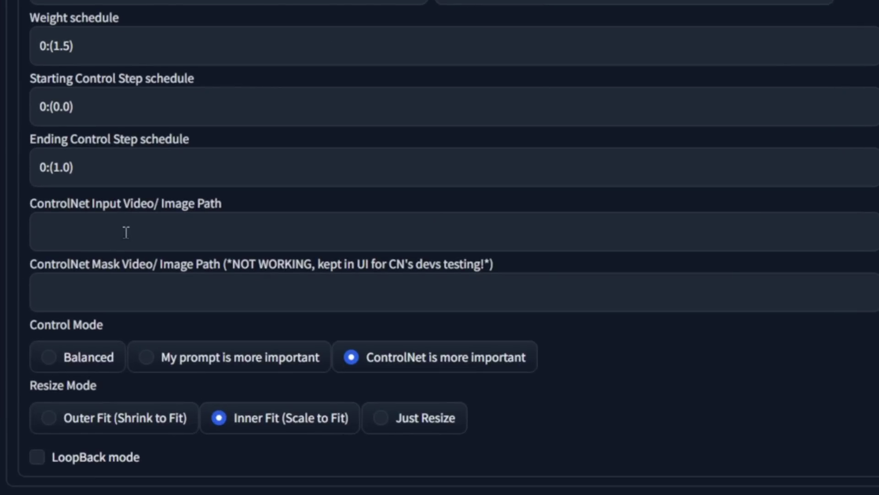
click(128, 232)
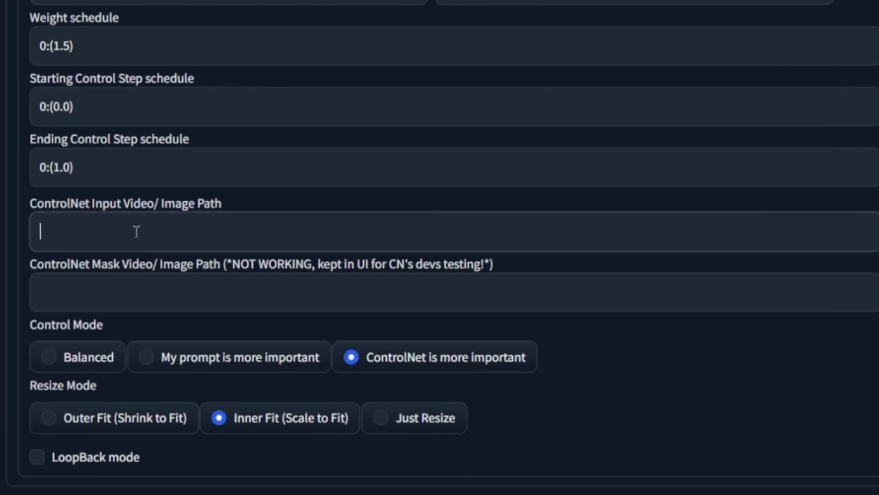
key(ctrl+v)
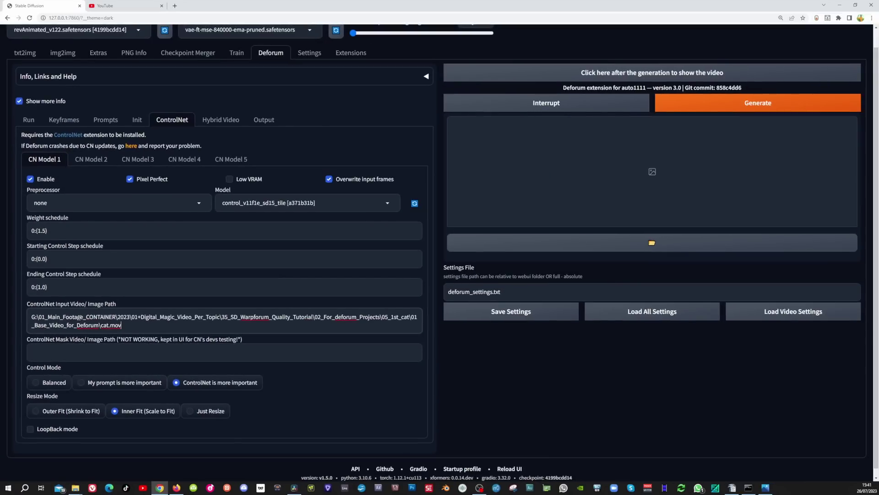
Step: Paste the same cat.mov path as the input video path of ControlNet model 2
click(95, 162)
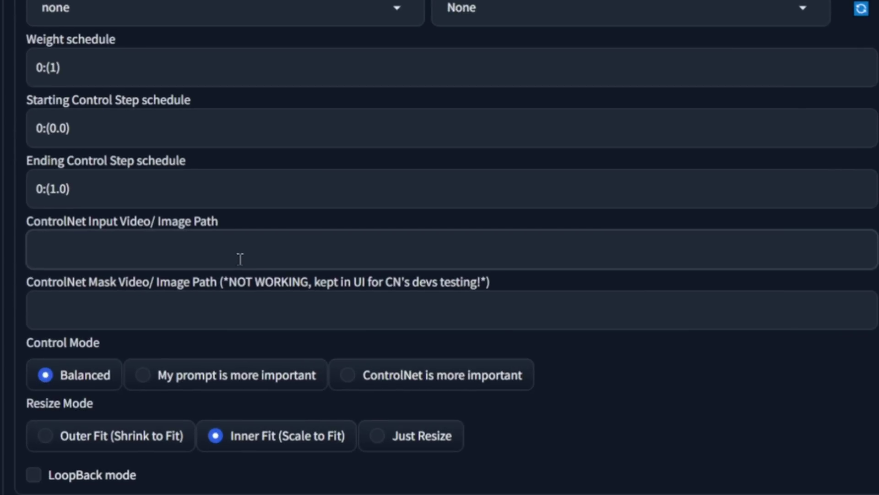
click(122, 329)
key(ctrl+v)
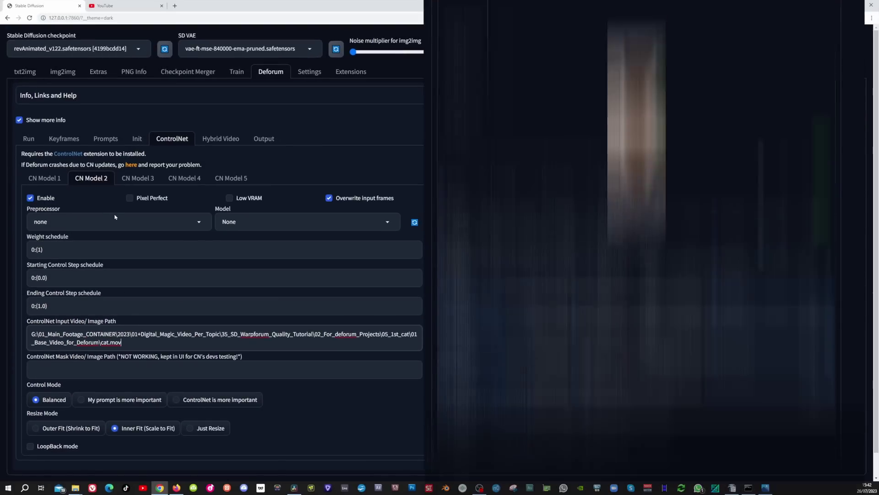
Step: Set ControlNet model 2 to Pixel Perfect with the hed preprocessor, the control_v11p_sd15_softedge model and control mode "ControlNet is more important"
click(130, 197)
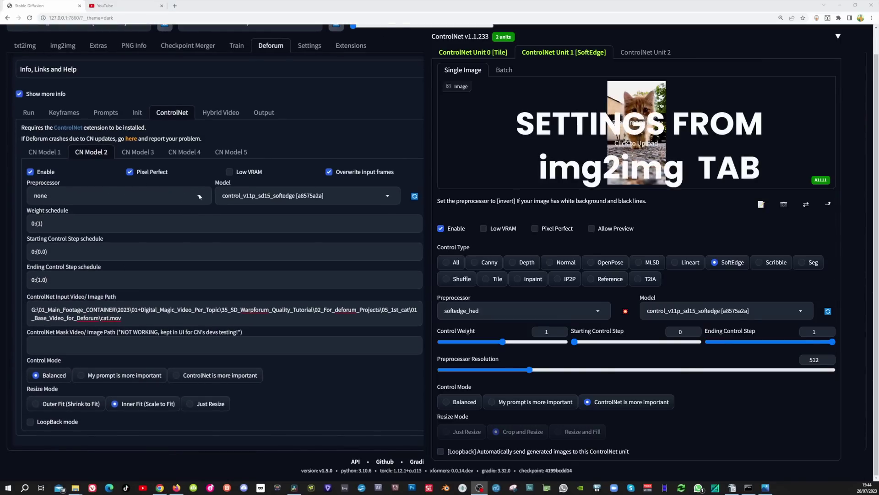
click(199, 197)
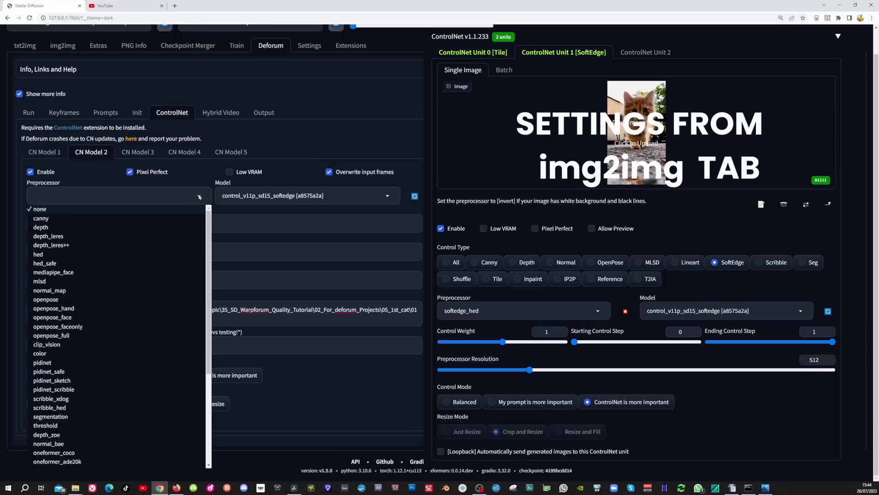
click(51, 254)
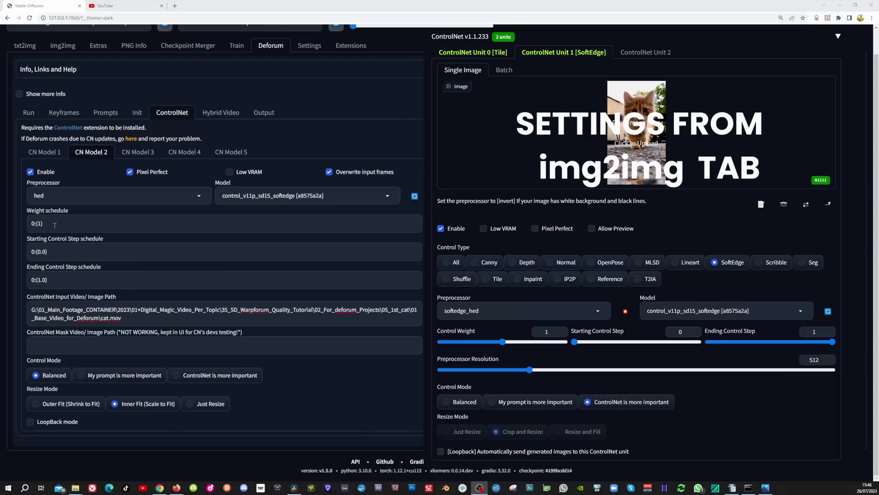
click(176, 375)
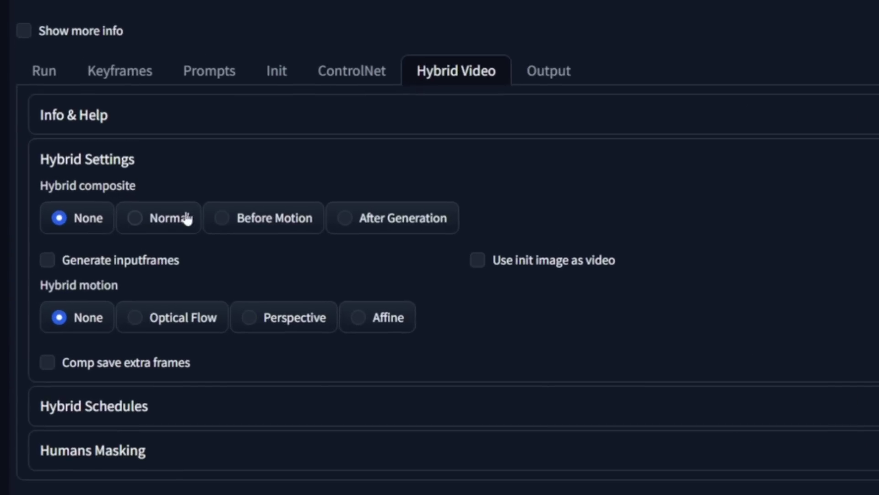
Step: Set the hybrid composite to Before Motion, enable generating input frames, and use Optical Flow hybrid motion with the DIS Medium flow method
click(112, 207)
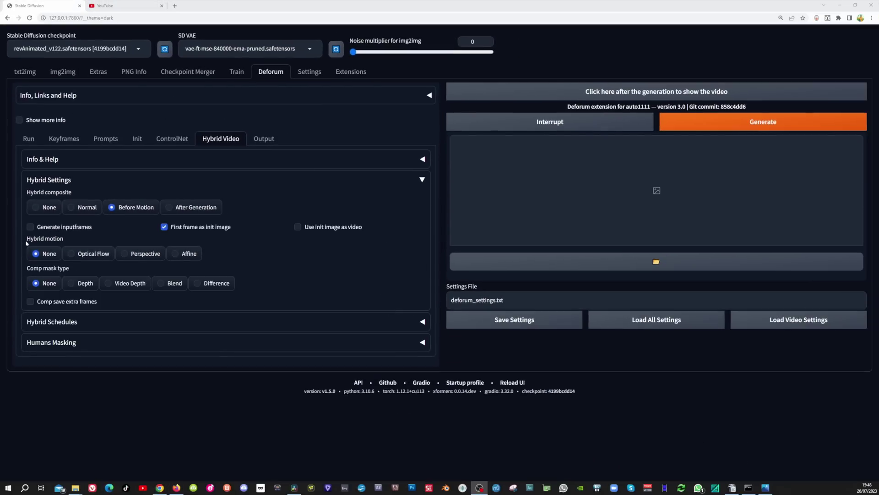
click(30, 227)
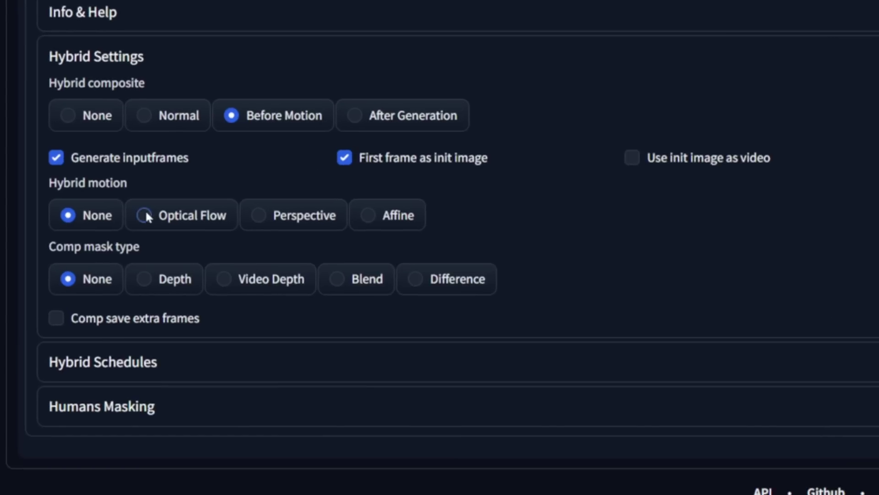
click(72, 253)
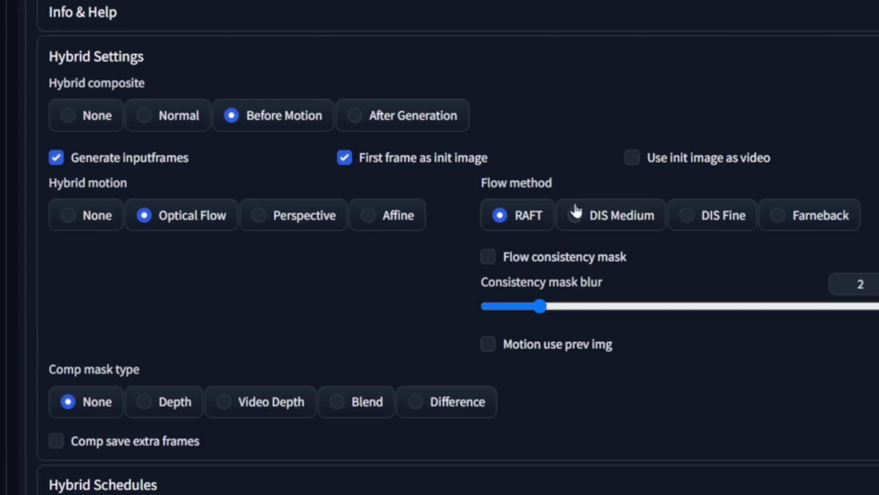
click(579, 213)
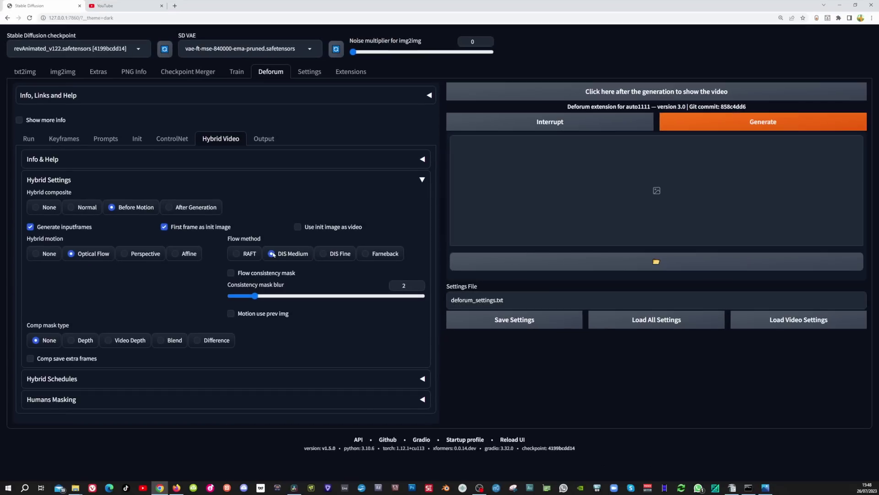
Step: Set the comp alpha schedule in the hybrid schedules to 0:(1)
click(425, 380)
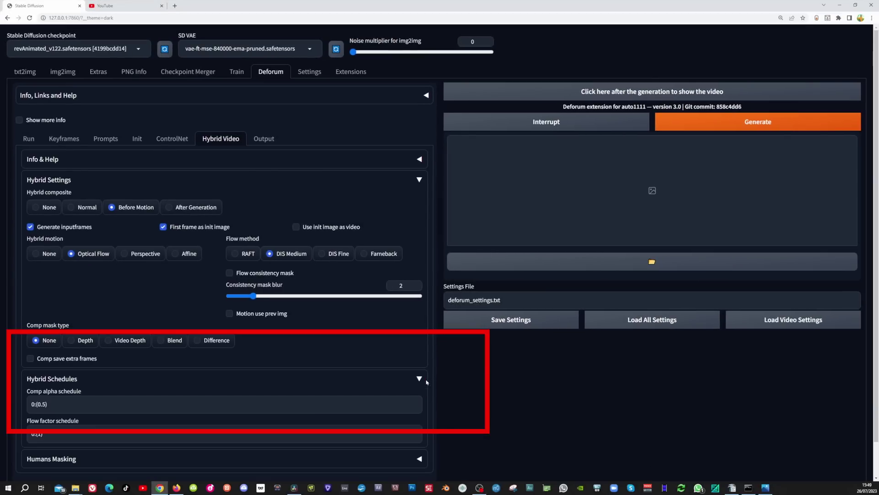
scroll(417, 381, down, 2)
click(47, 363)
key(BackSpace)
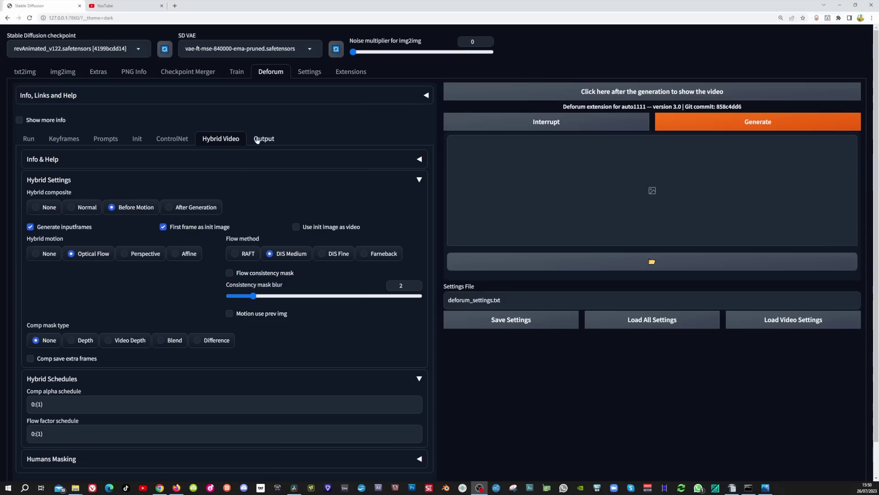
Step: Set the video output to 25 FPS and replace the settings file entry with the copied path of cat-1st_settings.txt
click(263, 138)
double_click(410, 171)
key(BackSpace)
text(25)
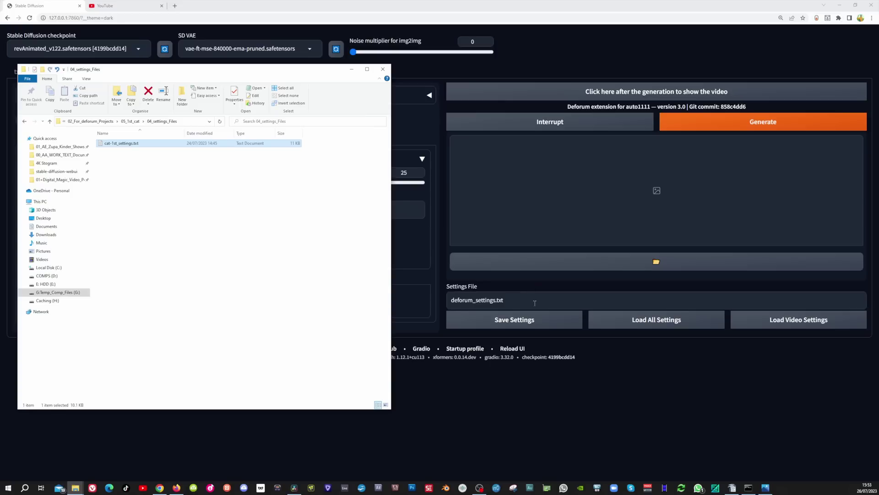
triple_click(465, 298)
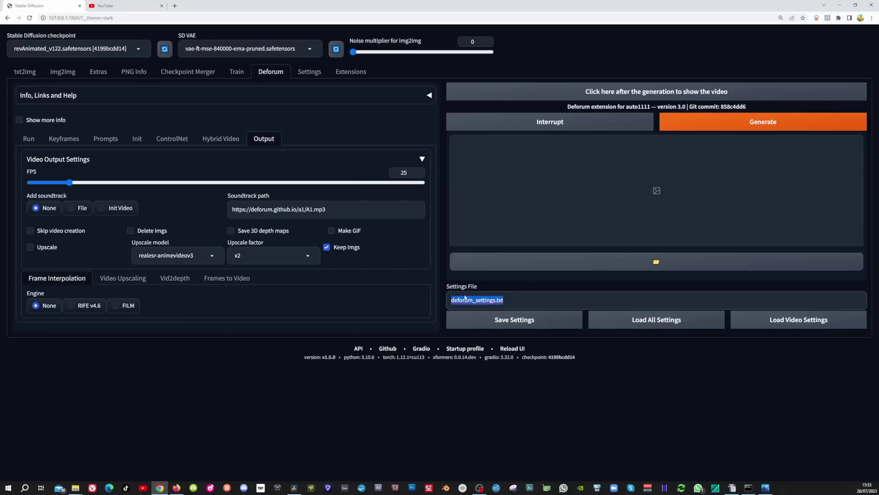
text("G:\01_Main_Footage_CONTAINER\2023\01+Digital_Magic_Video_Per_Topic\35_SD_Warpforum_Quality_Tutorial\02_For_deforum_Projects\05_1st_cat\04_settings_Files\cat-1st_settings.txt")
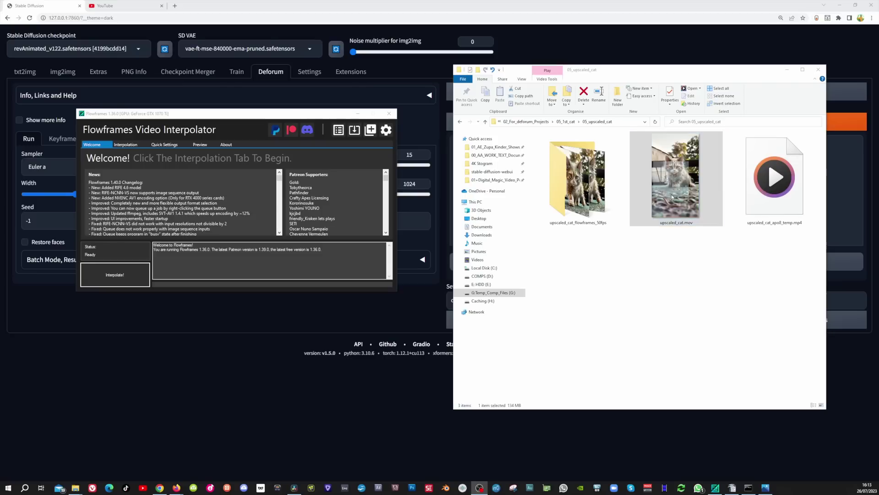
Step: Load upscaled_cat.mov from the 05_upscaled_cat folder into Flowframes for interpolation
drag(676, 179, 189, 198)
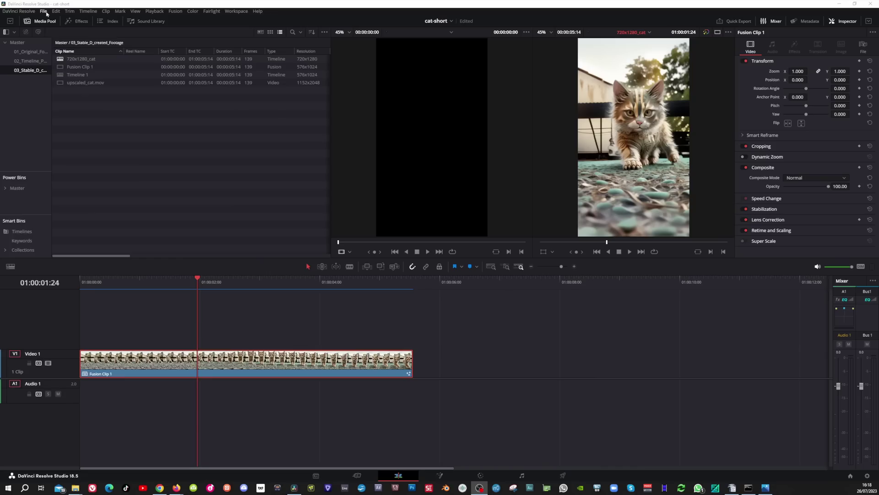
Step: Switch to DaVinci Resolve and create a timeline without project settings, at 720 x 1280 HD 720P, with mismatched resolution set to "Scale entire image to fit"
click(44, 12)
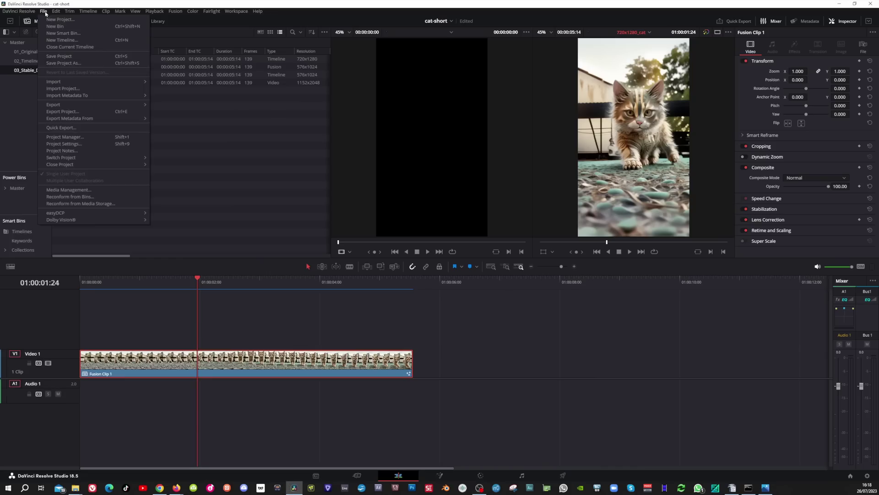
click(64, 40)
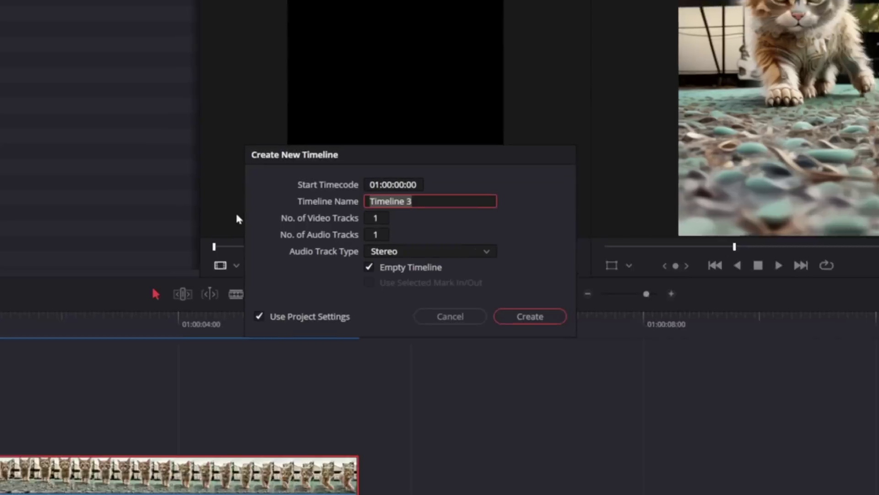
click(236, 326)
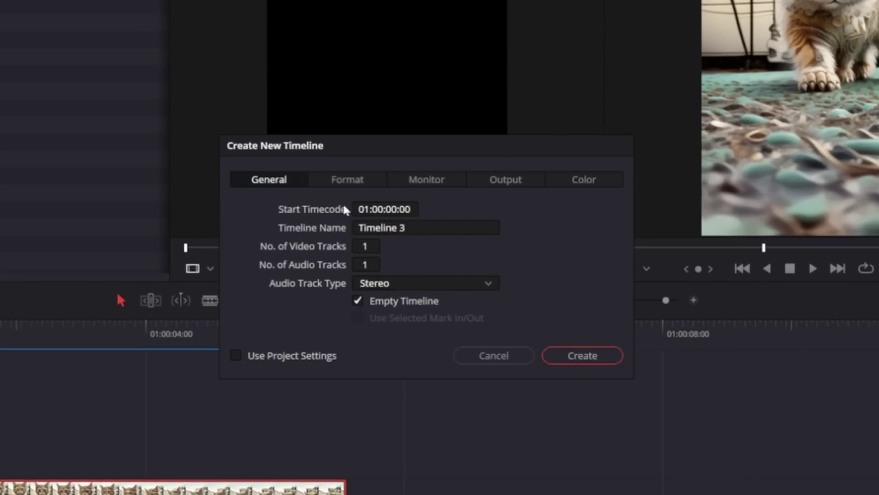
click(358, 185)
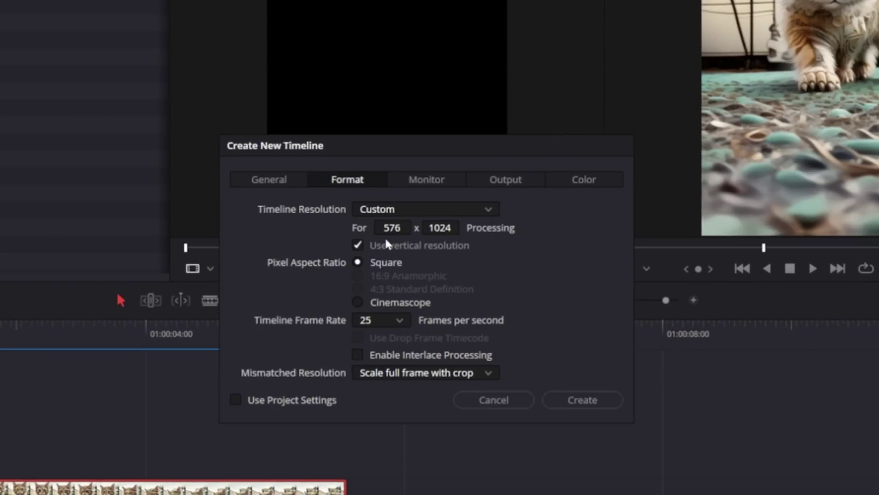
click(487, 212)
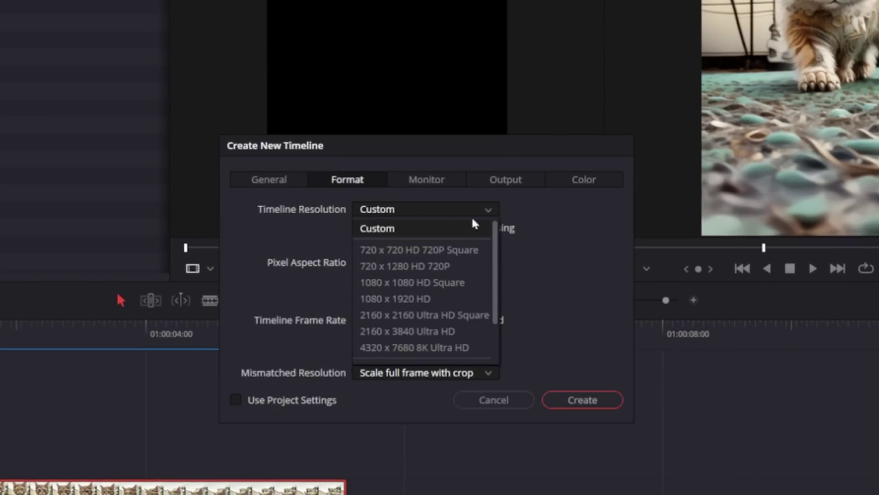
click(448, 268)
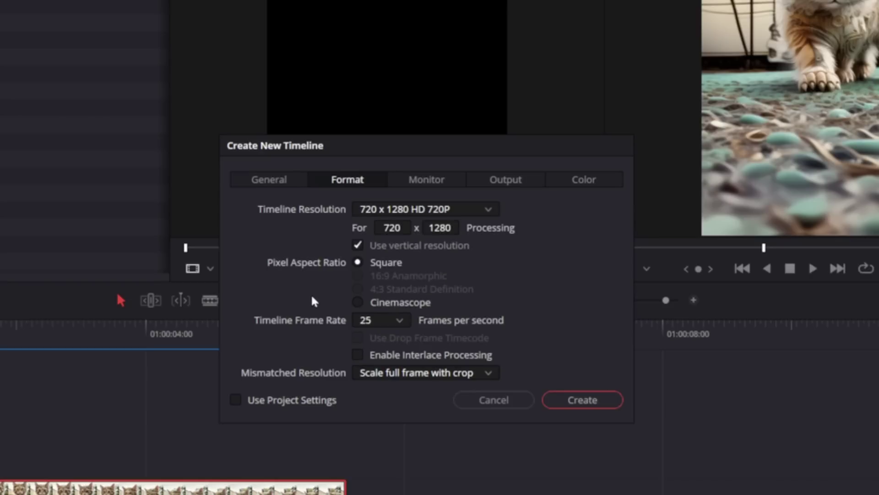
click(489, 372)
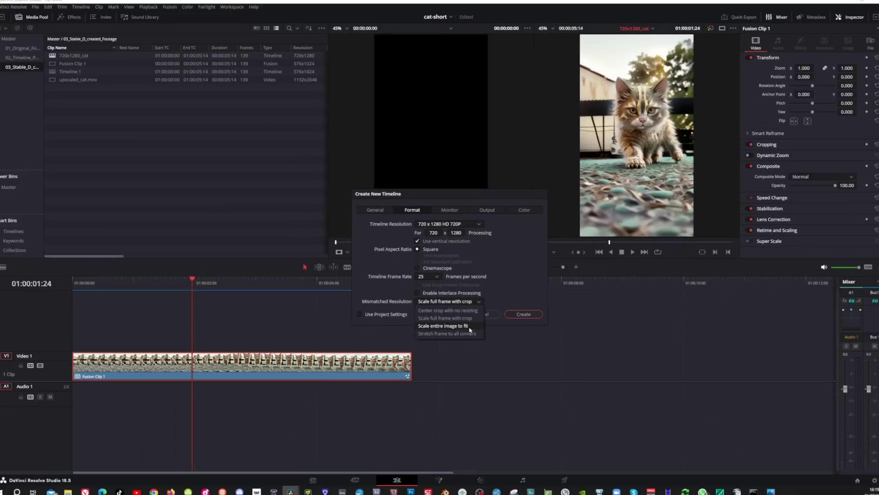
click(466, 425)
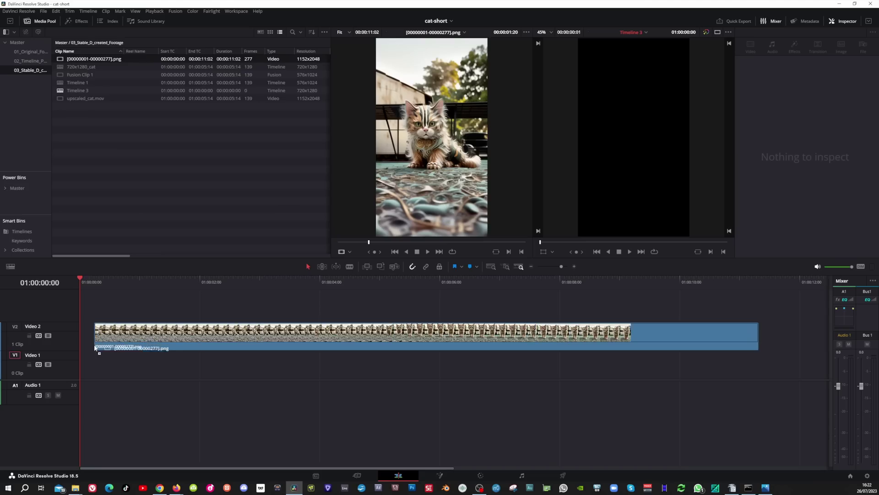
drag(133, 348, 120, 376)
right_click(281, 359)
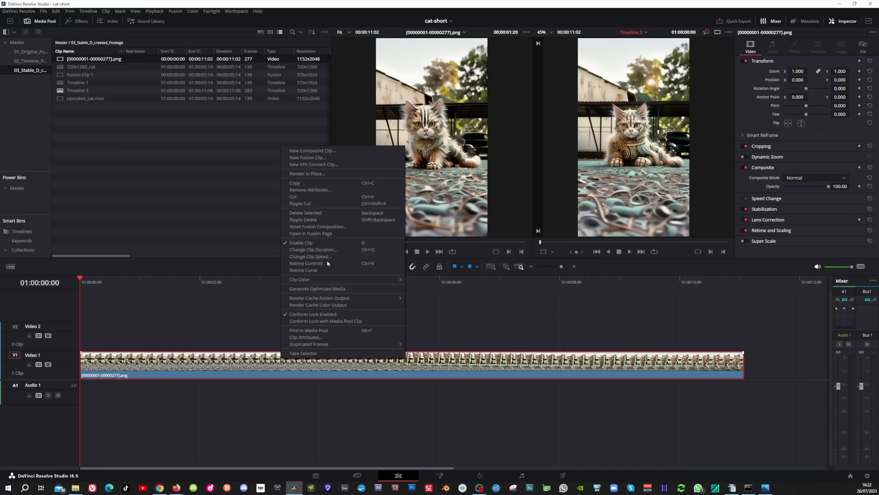
click(310, 255)
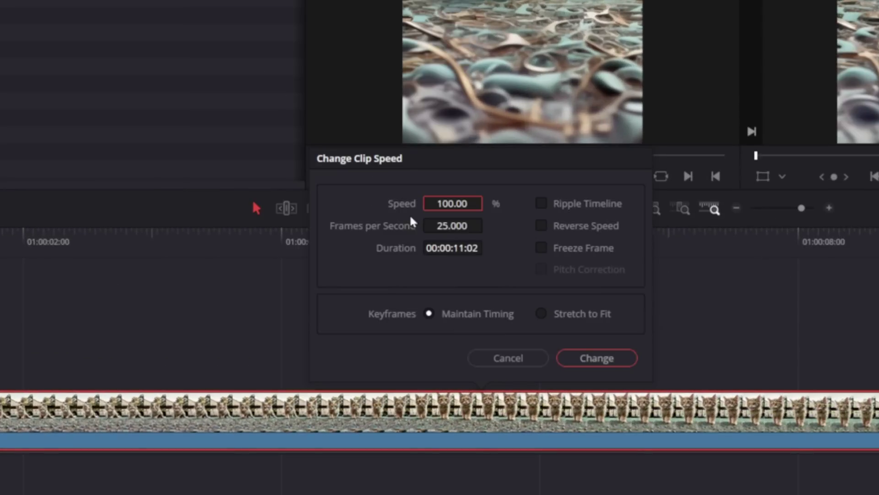
key(Escape)
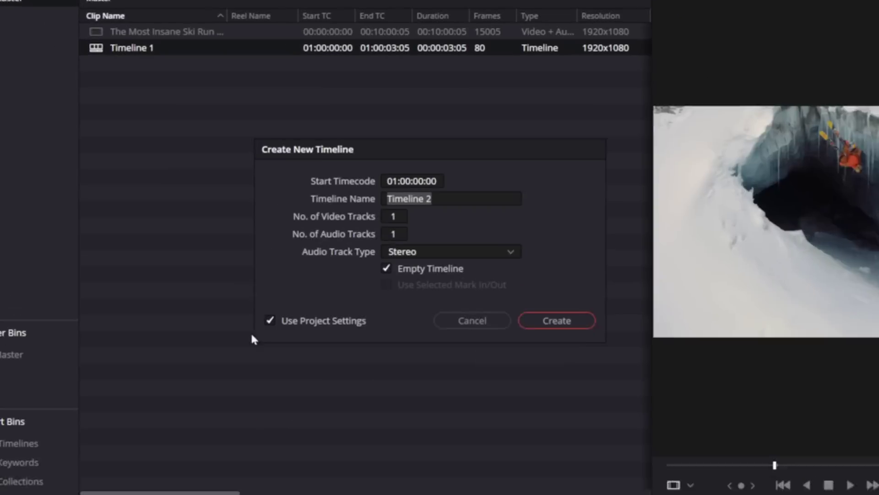
Step: Create Timeline 2 without project settings, at vertical 720 x 1280 HD 720P, with mismatched resolution set to "Scale full frame with crop"
click(281, 333)
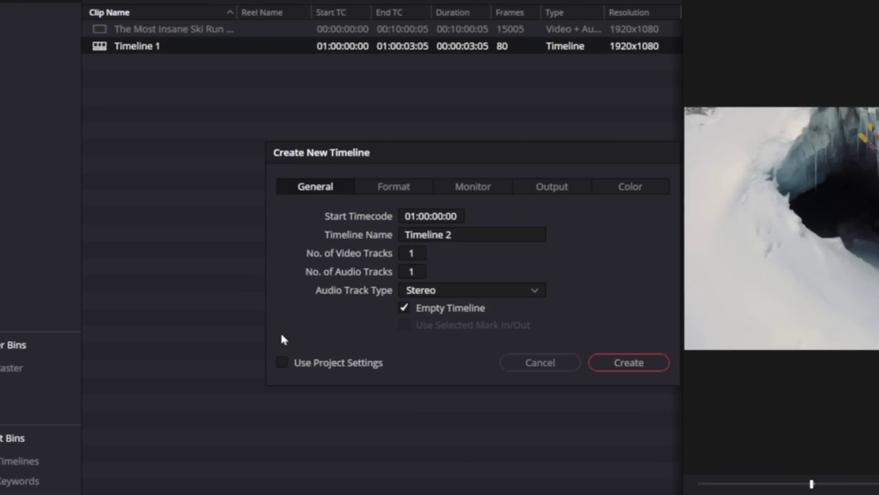
click(394, 188)
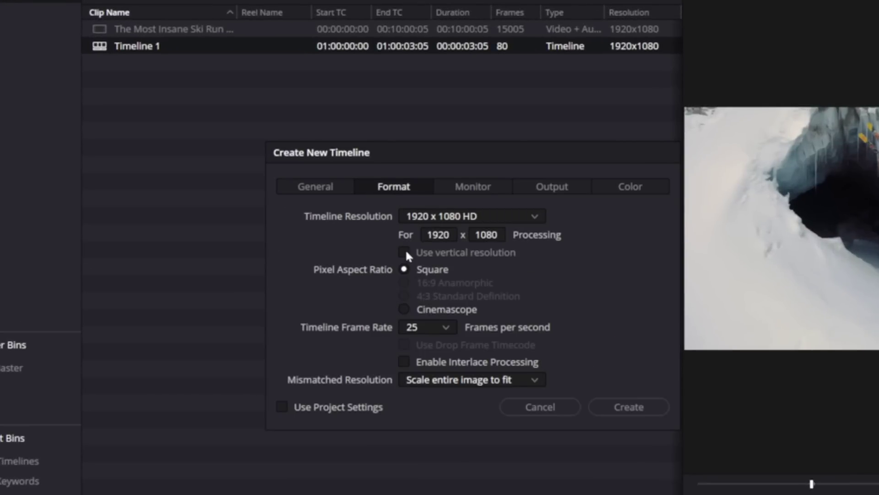
click(533, 218)
click(485, 270)
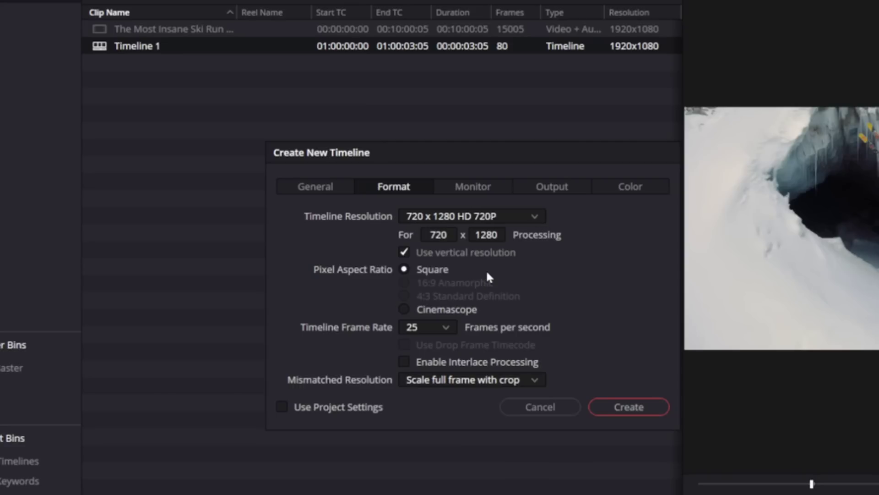
click(536, 383)
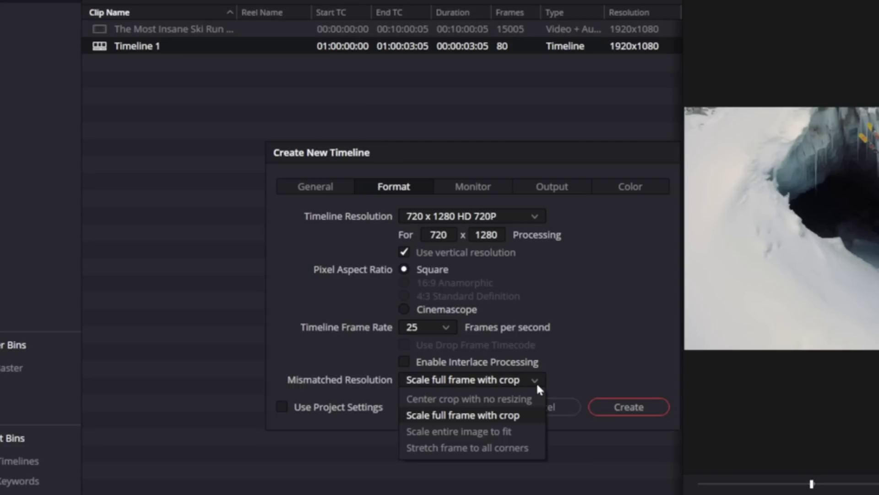
click(523, 410)
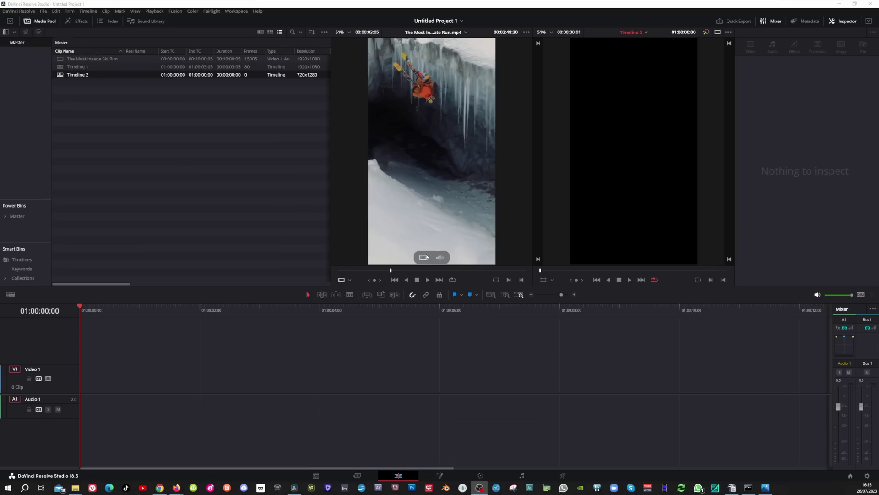
Step: Place only the video of the marked ski run clip at the start of Video 1 and apply Smart Reframe with object of interest Auto
drag(426, 257, 171, 379)
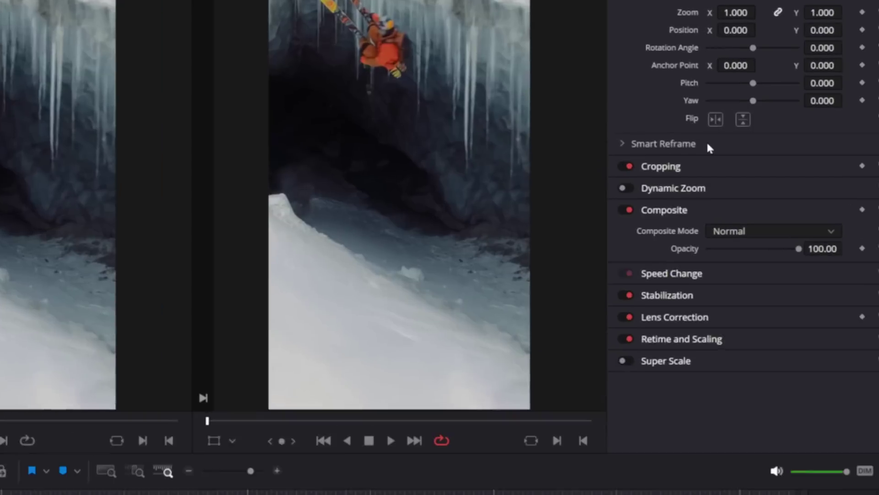
click(782, 135)
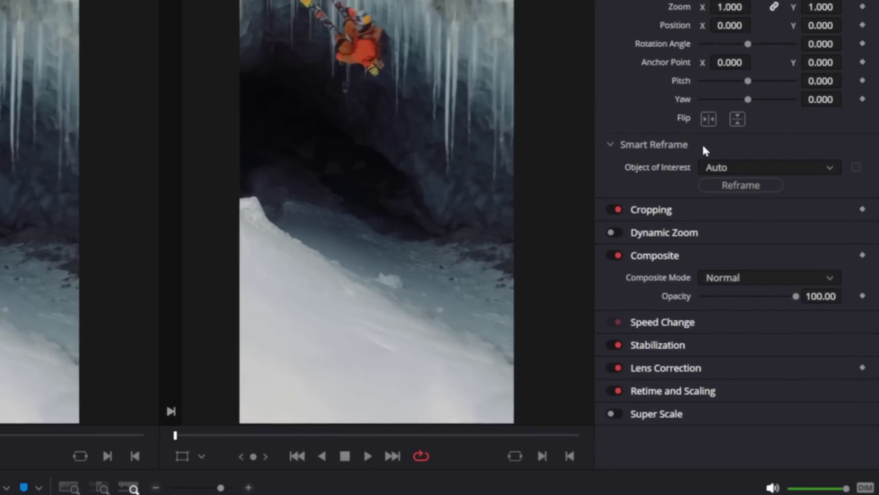
click(728, 186)
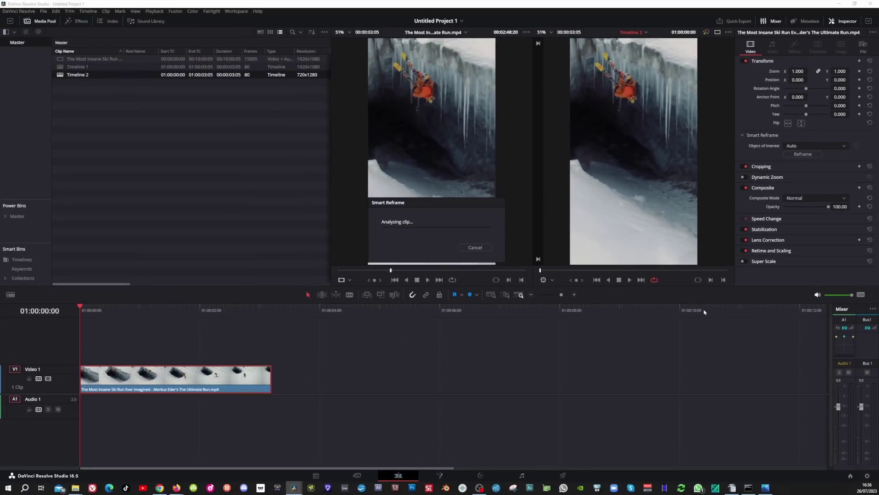